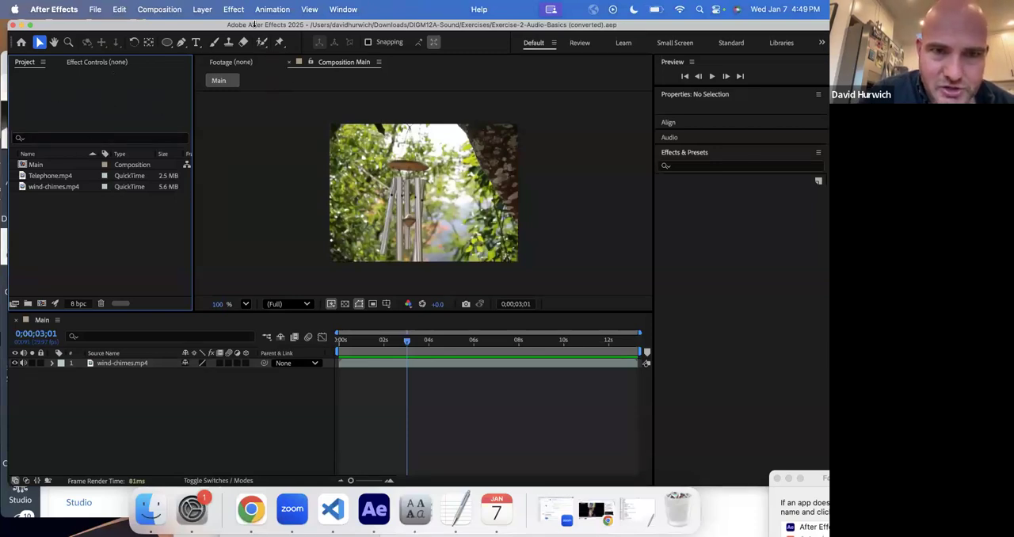
- Open wind-chimes.mp4 in the Footage viewer and preview it from the start at 100% magnification
{"action": "left_click_drag", "start_coordinate": [252, 25], "coordinate": [256, 48]}
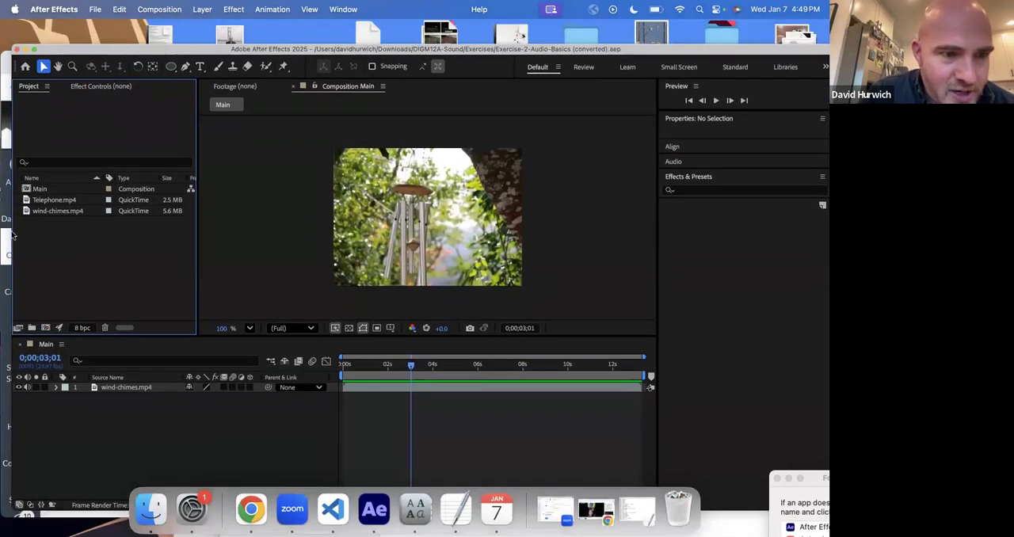
{"action": "left_click", "coordinate": [40, 202]}
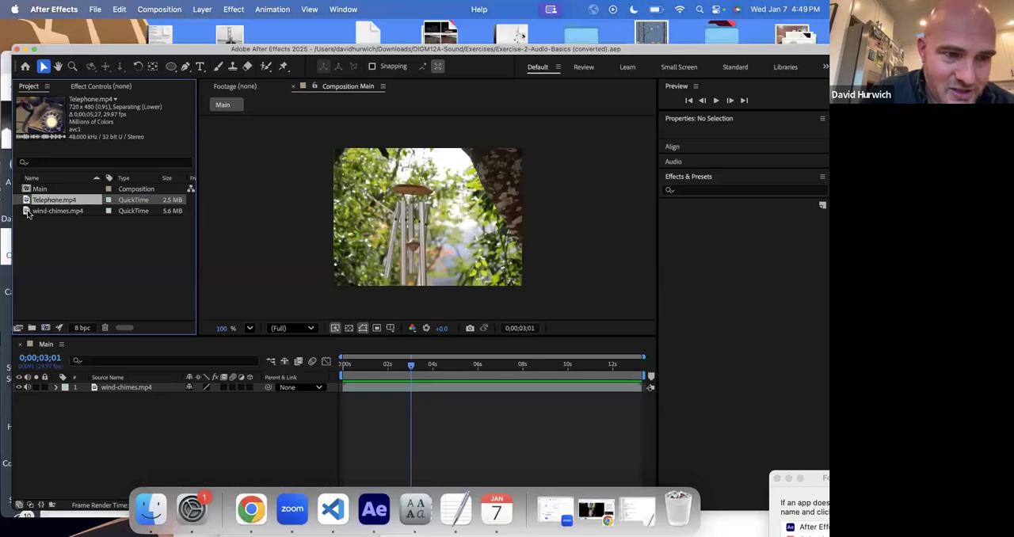
{"action": "double_click", "coordinate": [28, 211]}
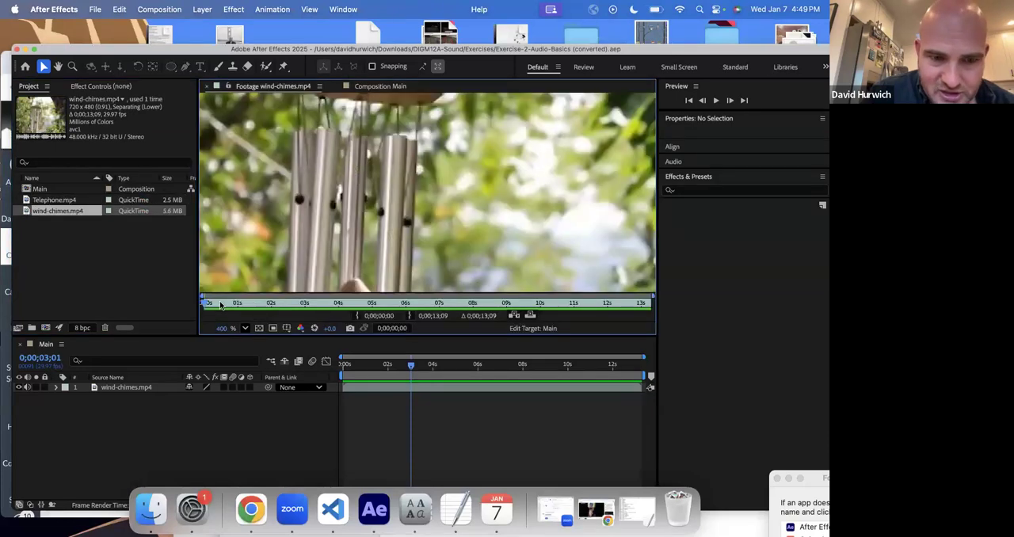
{"action": "left_click", "coordinate": [198, 303]}
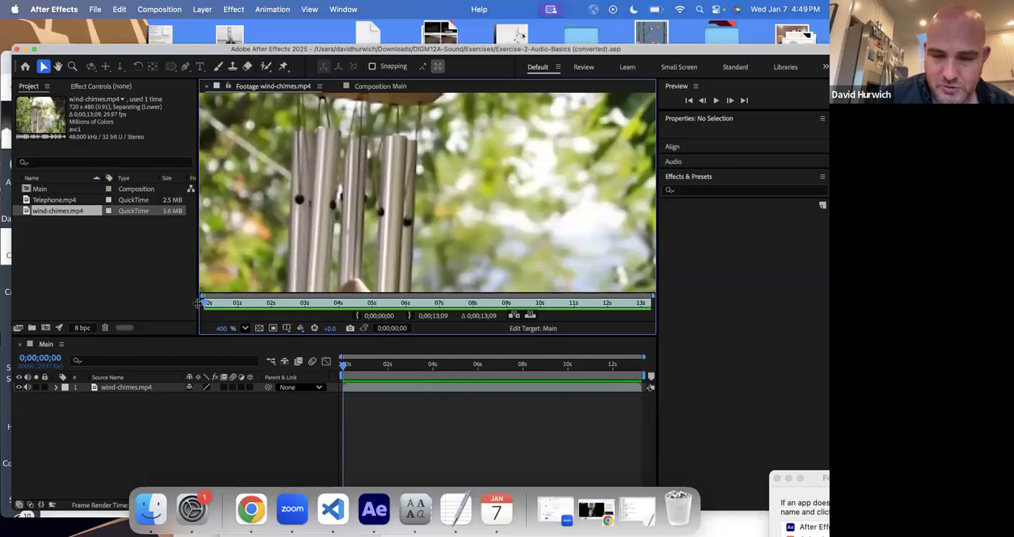
{"action": "key", "text": "space"}
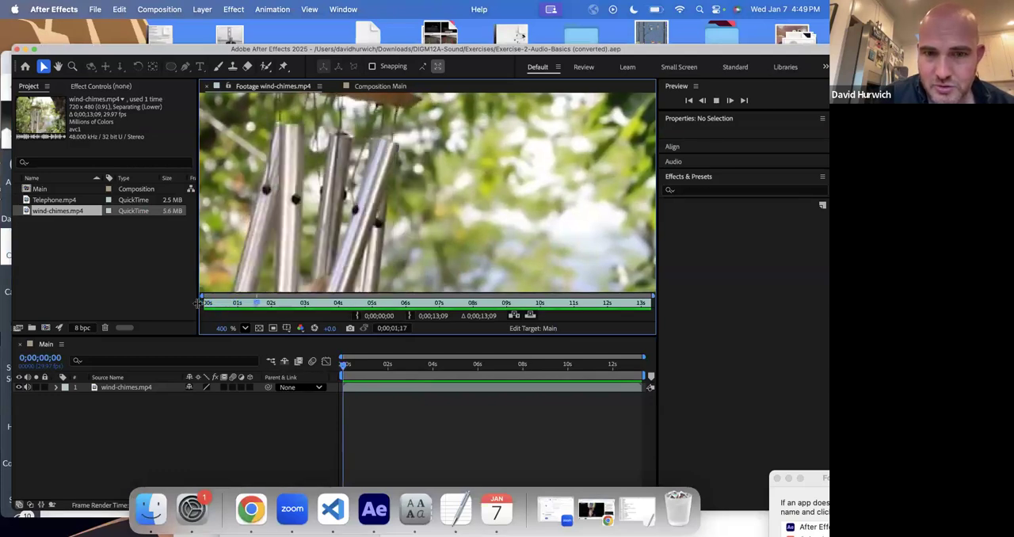
{"action": "key", "text": "comma"}
{"action": "key", "text": "comma"}
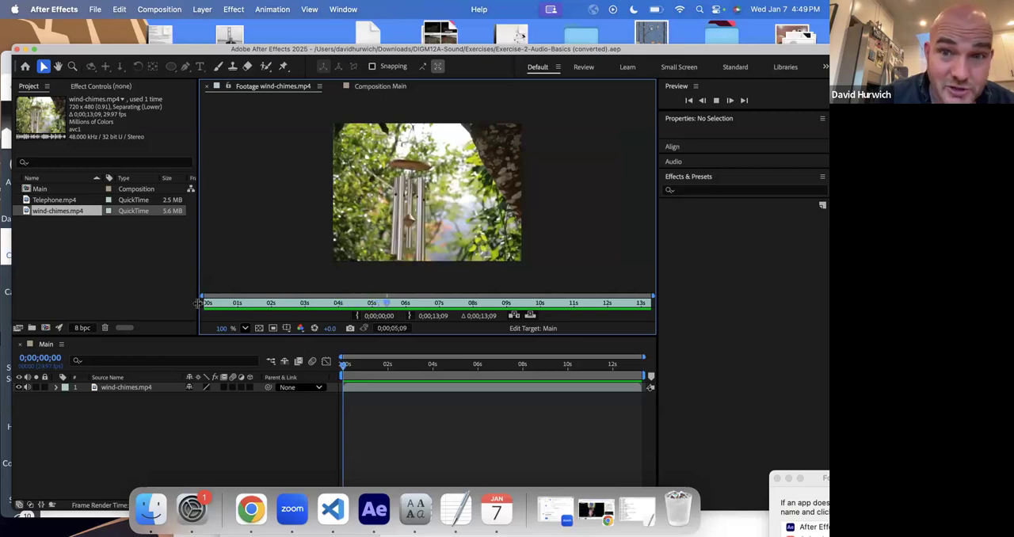
{"action": "key", "text": "space"}
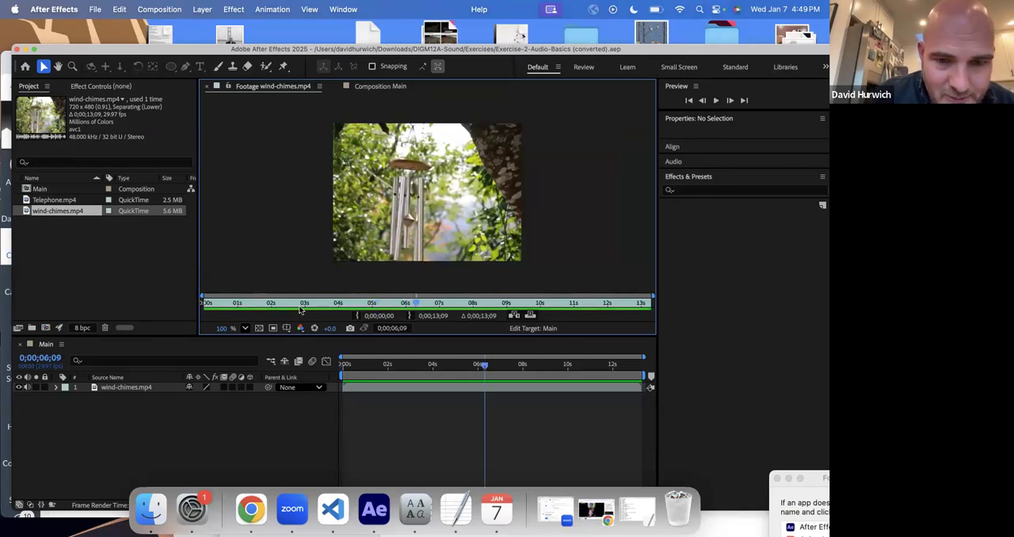
- Return to the Main composition and preview it from the start with the wind-chimes.mp4 audio on
{"action": "left_click", "coordinate": [372, 85]}
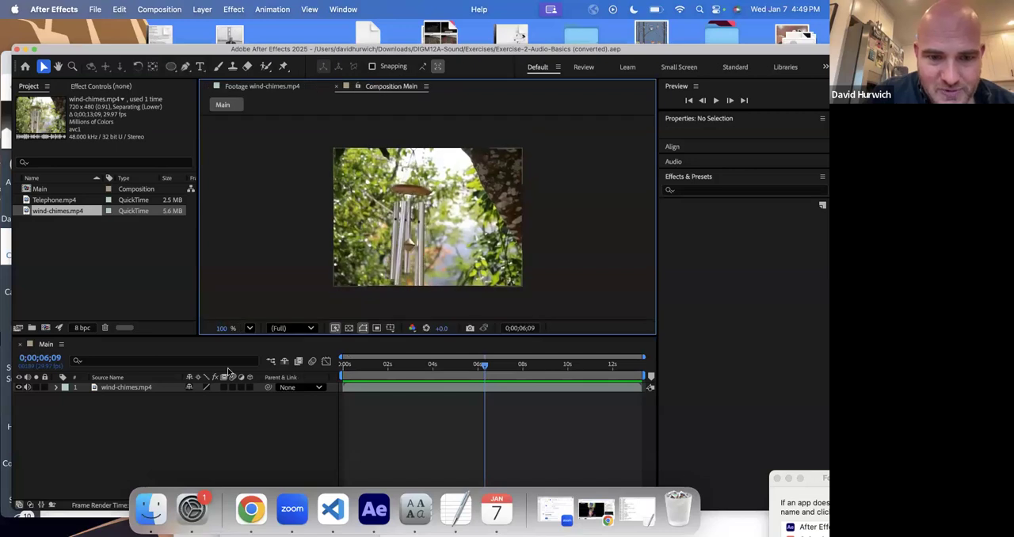
{"action": "left_click", "coordinate": [340, 370]}
{"action": "right_click", "coordinate": [331, 369]}
{"action": "left_click", "coordinate": [330, 371]}
{"action": "key", "text": "space"}
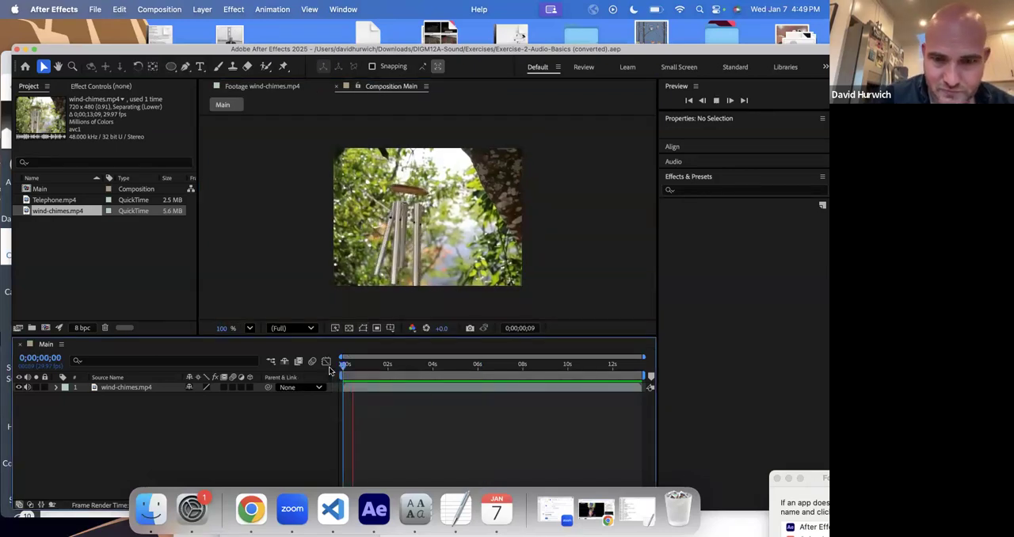
{"action": "key", "text": "space"}
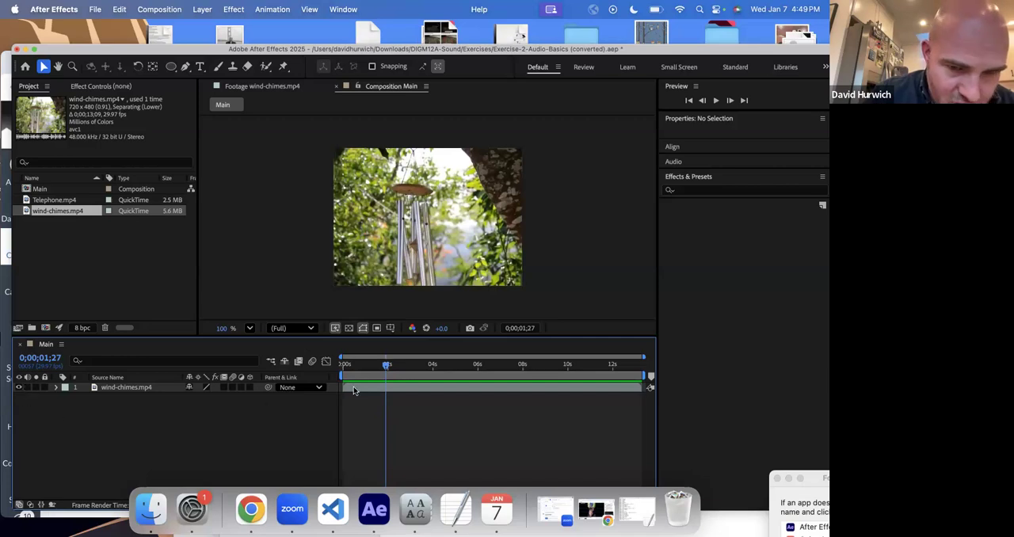
- Mute the wind-chimes.mp4 layer's audio and preview the composition from the start
{"action": "left_click_drag", "start_coordinate": [356, 370], "coordinate": [319, 373]}
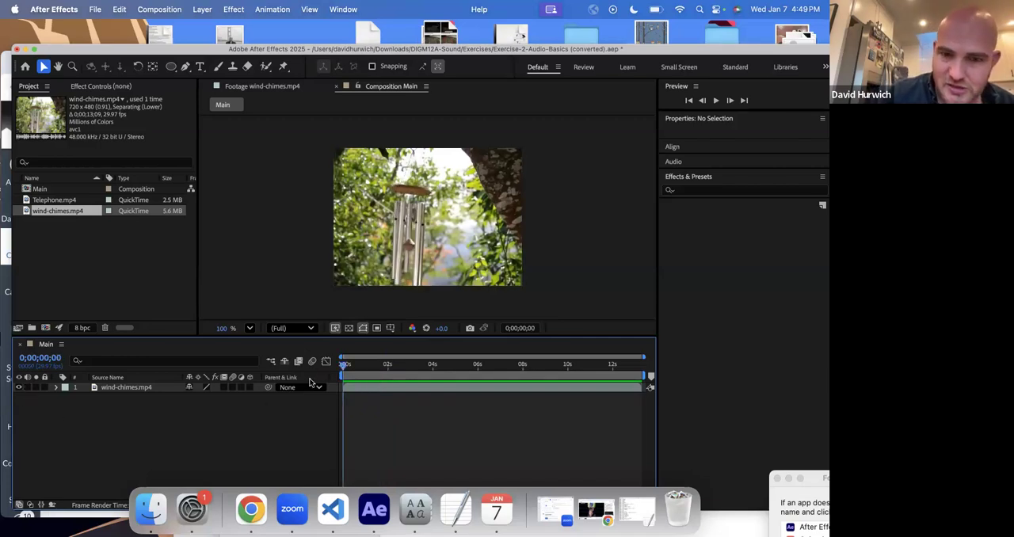
{"action": "key", "text": "space"}
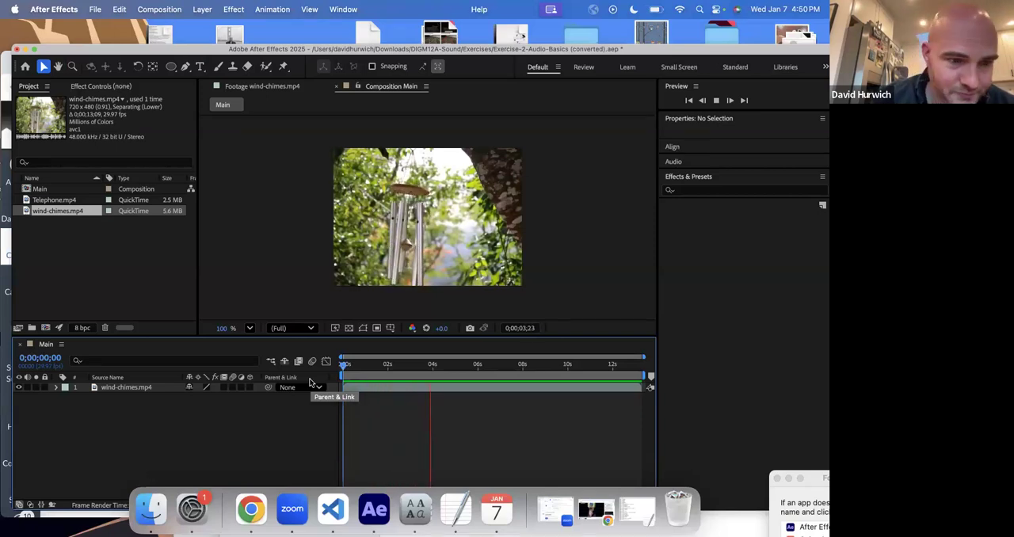
{"action": "key", "text": "space"}
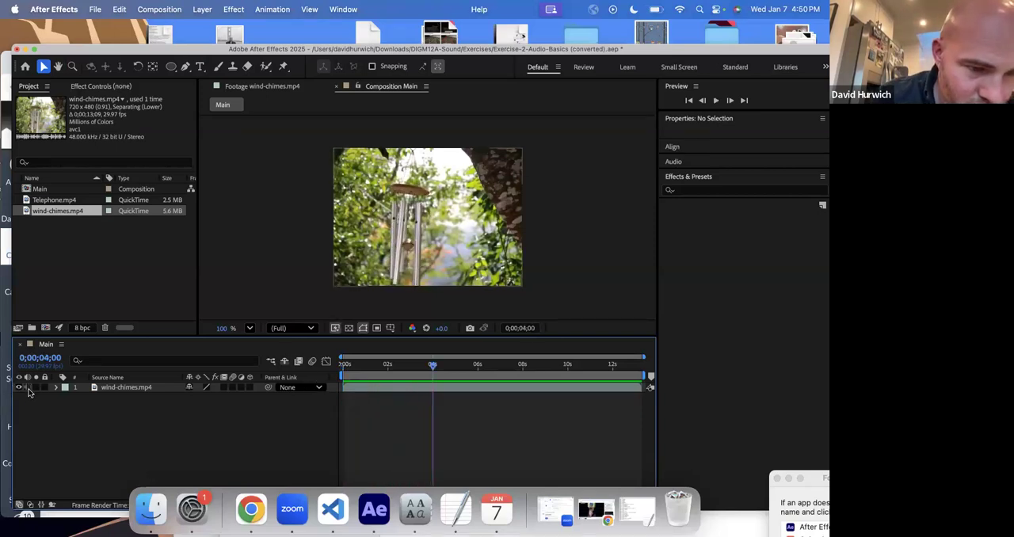
- Add Telephone.mp4 above a hidden wind-chimes.mp4 layer in the Main composition and preview it from the start
{"action": "left_click_drag", "start_coordinate": [46, 200], "coordinate": [97, 388]}
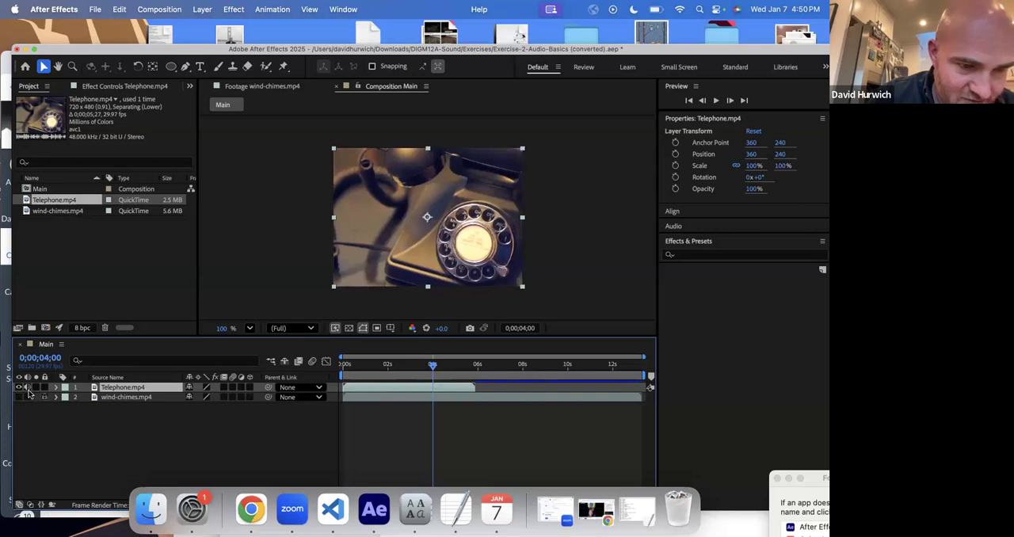
{"action": "key", "text": "Home"}
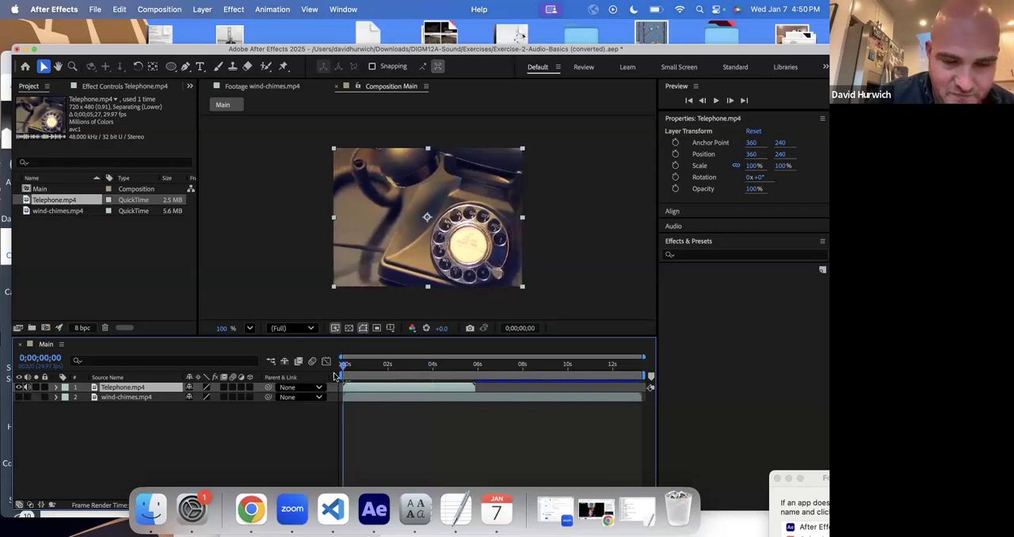
{"action": "key", "text": "space"}
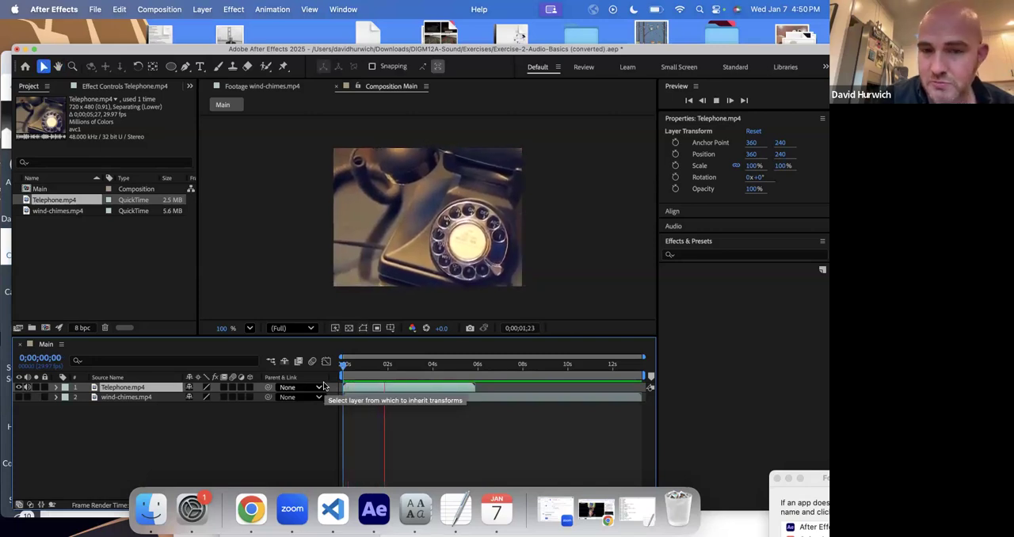
{"action": "key", "text": "space"}
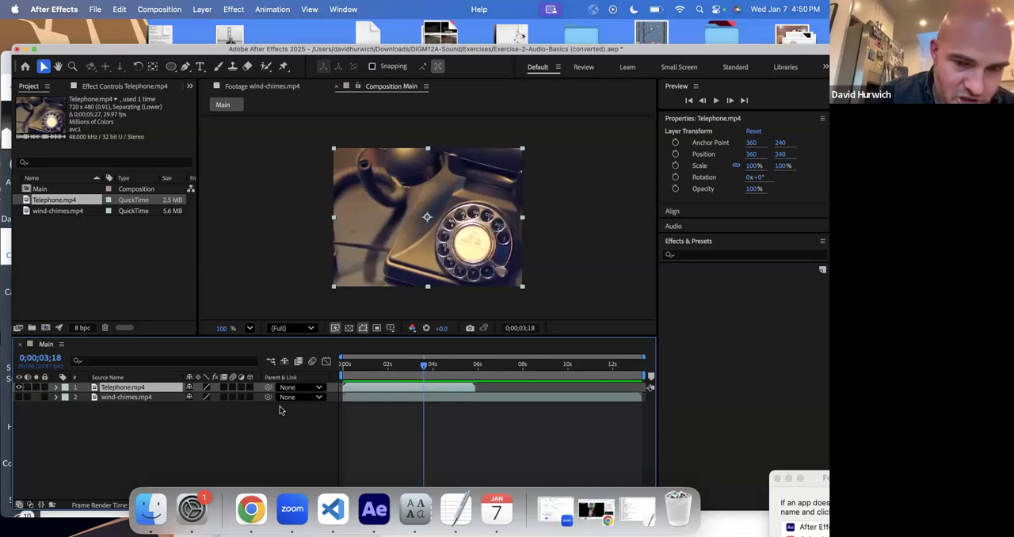
- Mute the Telephone.mp4 layer's audio and preview the composition from the beginning again
{"action": "key", "text": "Home"}
{"action": "key", "text": "space"}
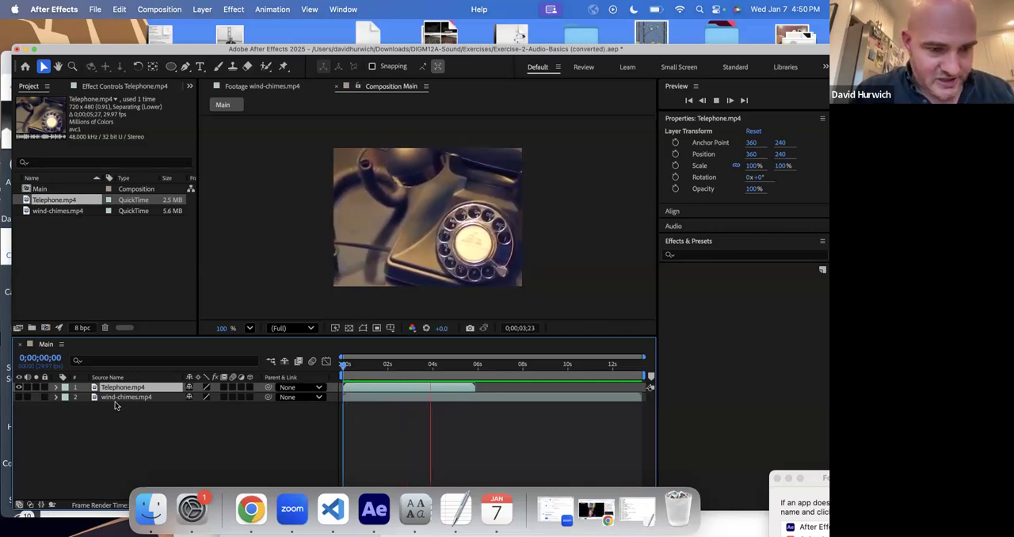
{"action": "key", "text": "space"}
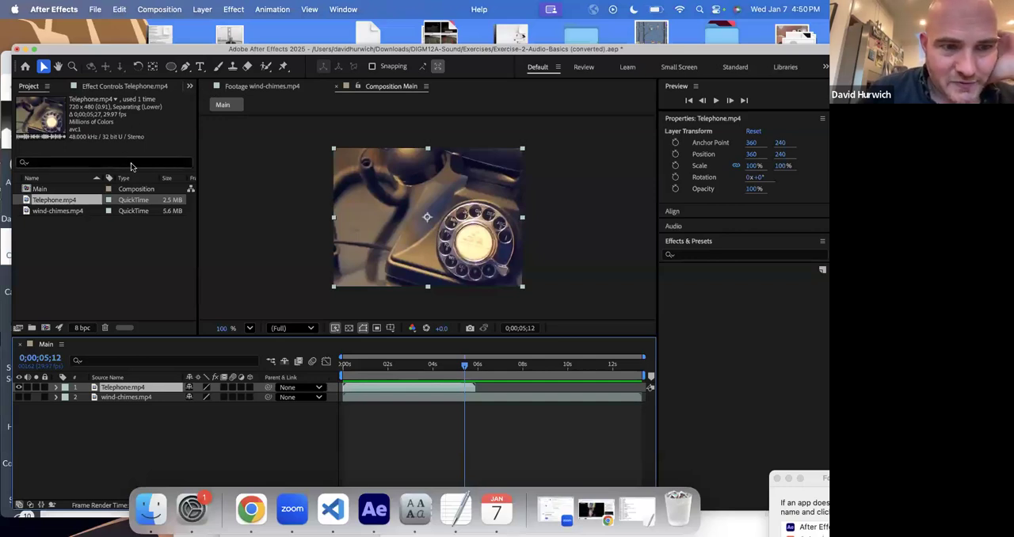
- Widen the Project panel and examine the details of wind-chimes.mp4 and Telephone.mp4 and the available columns
{"action": "left_click_drag", "start_coordinate": [198, 190], "coordinate": [309, 198]}
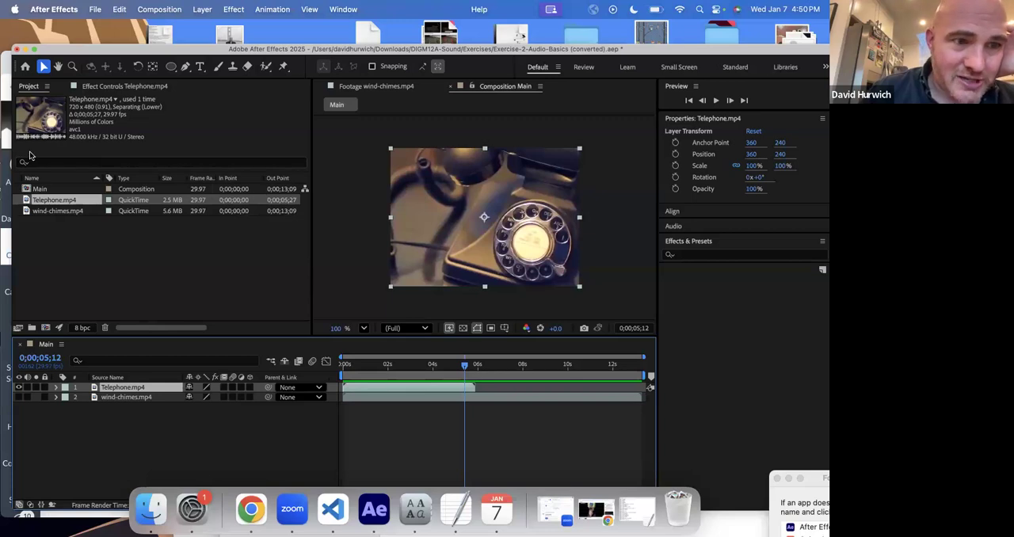
{"action": "left_click", "coordinate": [45, 212]}
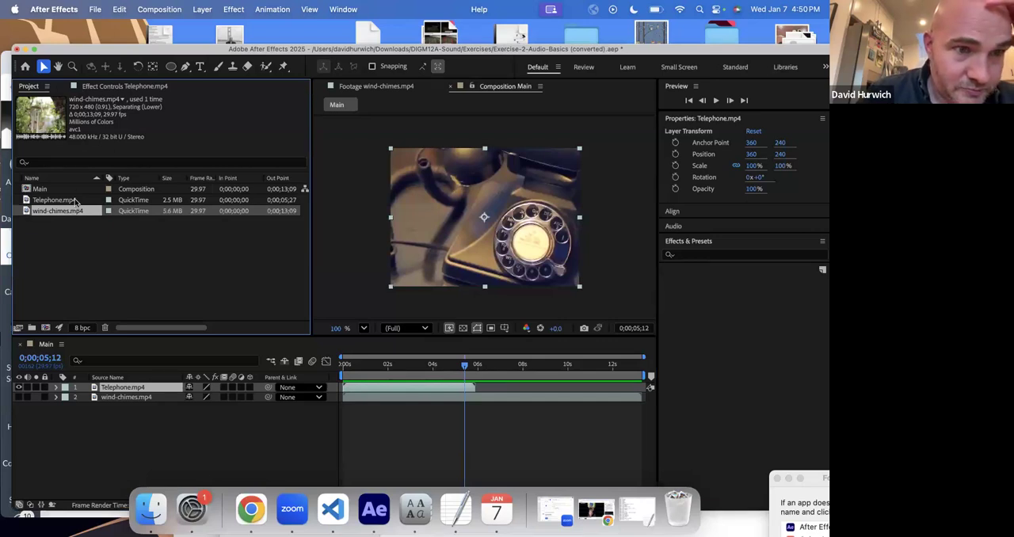
{"action": "left_click", "coordinate": [75, 202]}
{"action": "left_click_drag", "start_coordinate": [129, 328], "coordinate": [155, 329]}
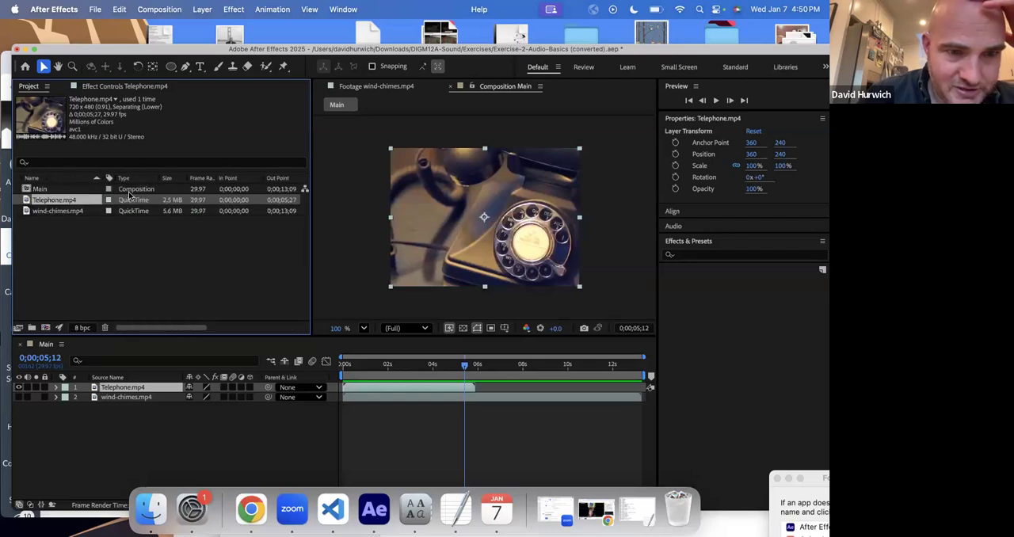
{"action": "right_click", "coordinate": [136, 183]}
{"action": "mouse_move", "coordinate": [162, 220]}
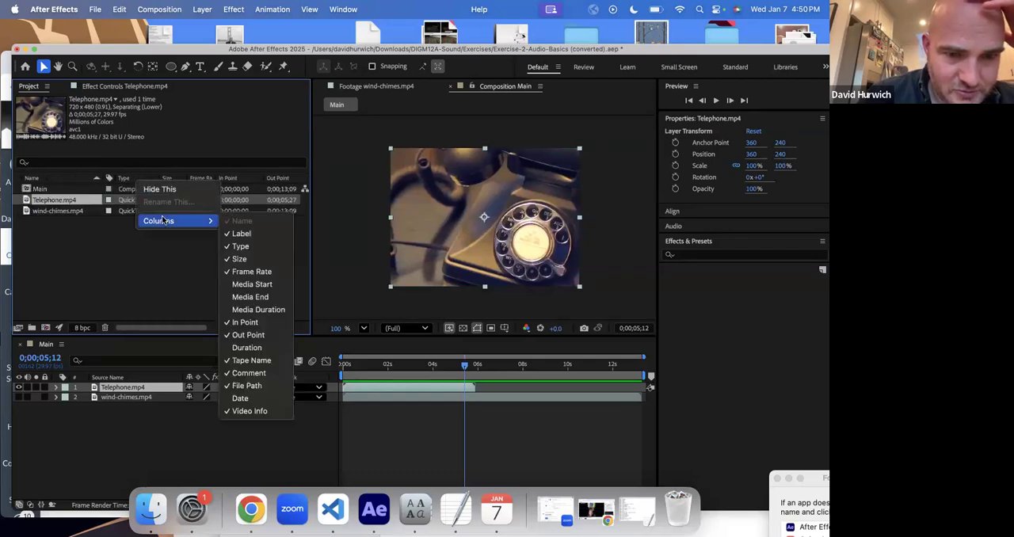
{"action": "key", "text": "Escape"}
{"action": "key", "text": "Escape"}
- Import the Cow-Moo.mp3 audio file into the project as footage
{"action": "left_click", "coordinate": [93, 12]}
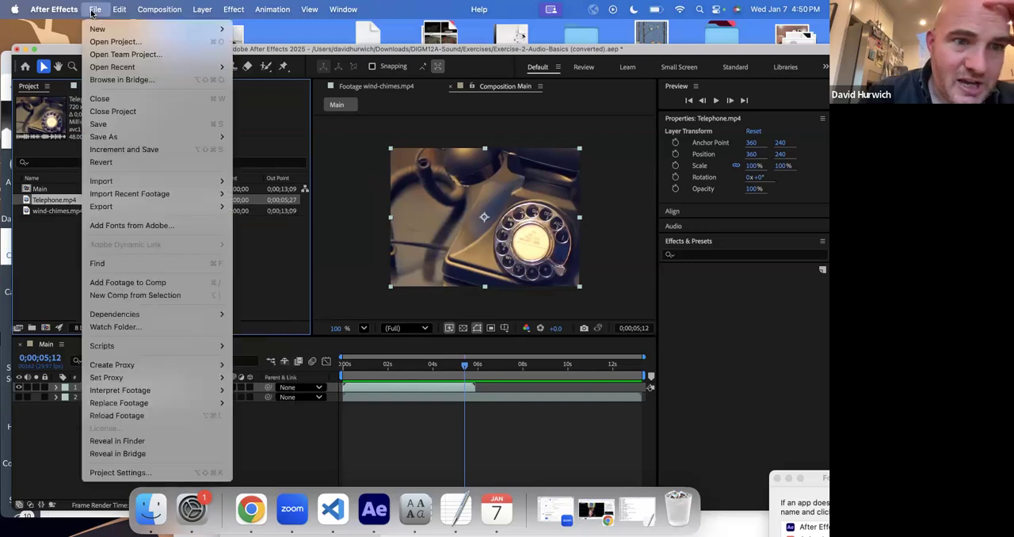
{"action": "mouse_move", "coordinate": [134, 179]}
{"action": "left_click", "coordinate": [314, 181]}
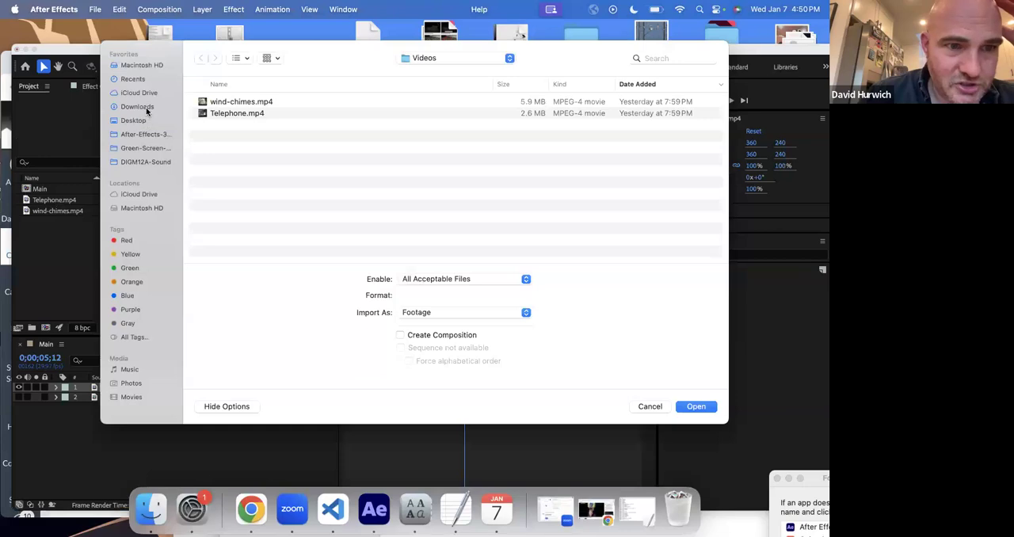
{"action": "left_click", "coordinate": [148, 109]}
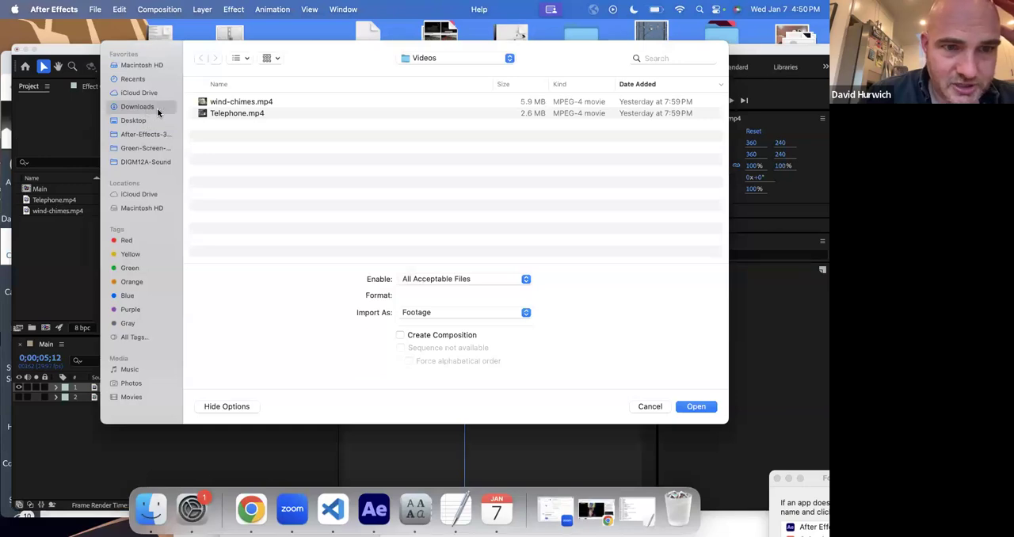
{"action": "double_click", "coordinate": [237, 113]}
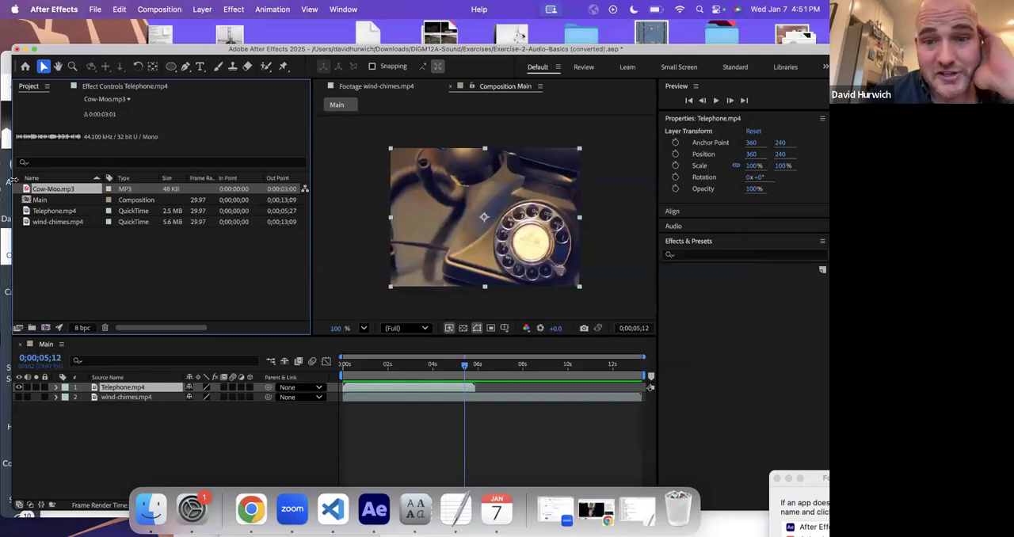
- Add Cow-Moo.mp3 as the top layer of the Main composition and preview it from the start
{"action": "left_click_drag", "start_coordinate": [27, 192], "coordinate": [90, 388]}
{"action": "left_click_drag", "start_coordinate": [390, 366], "coordinate": [310, 360]}
{"action": "key", "text": "space"}
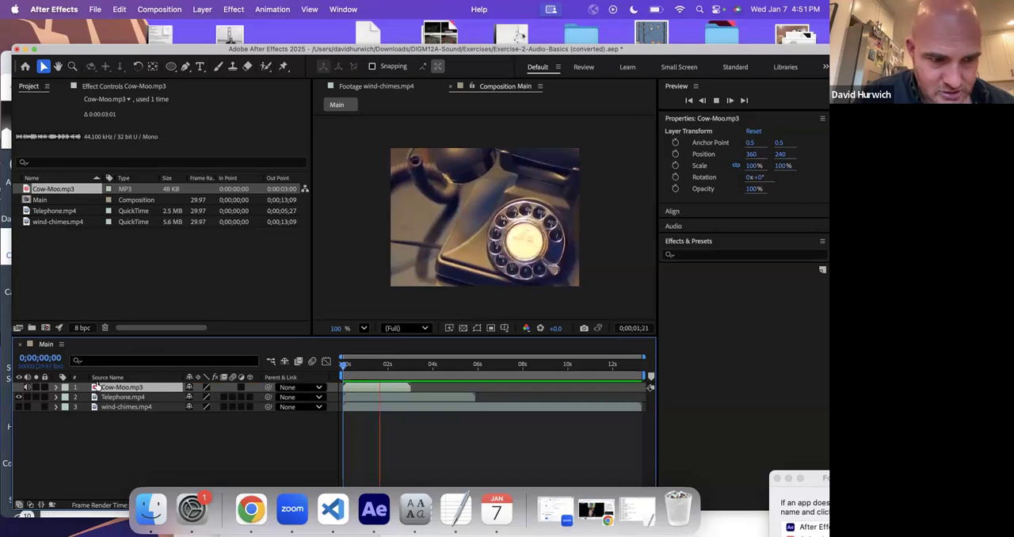
{"action": "key", "text": "space"}
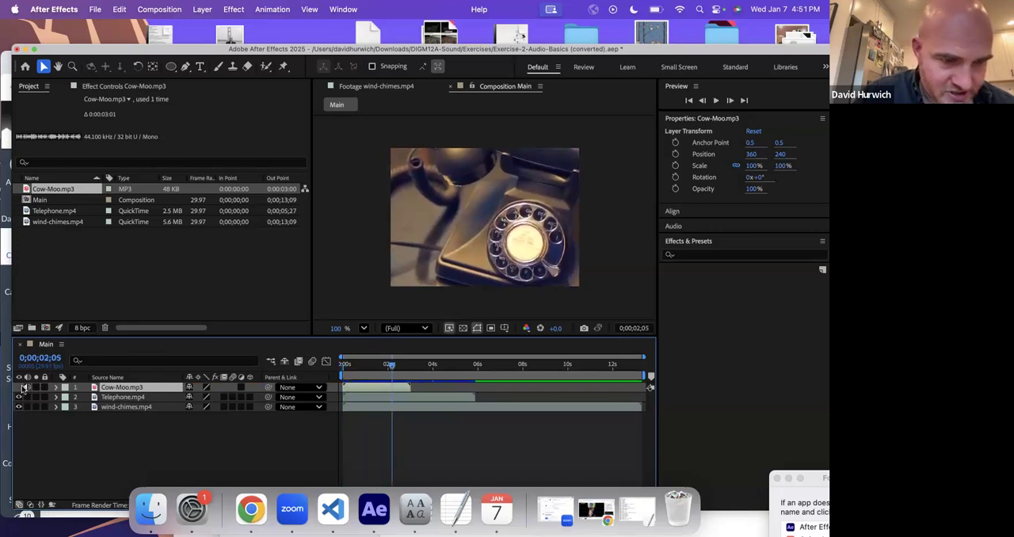
- Preview the composition from the start with the Cow-Moo.mp3 and Telephone.mp4 audio playing together
{"action": "key", "text": "Home"}
{"action": "key", "text": "space"}
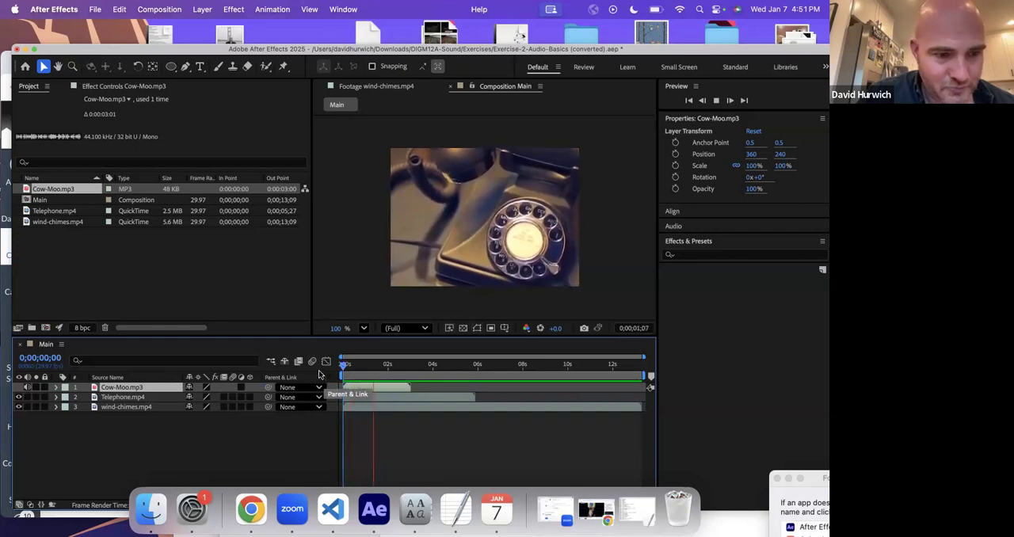
{"action": "key", "text": "space"}
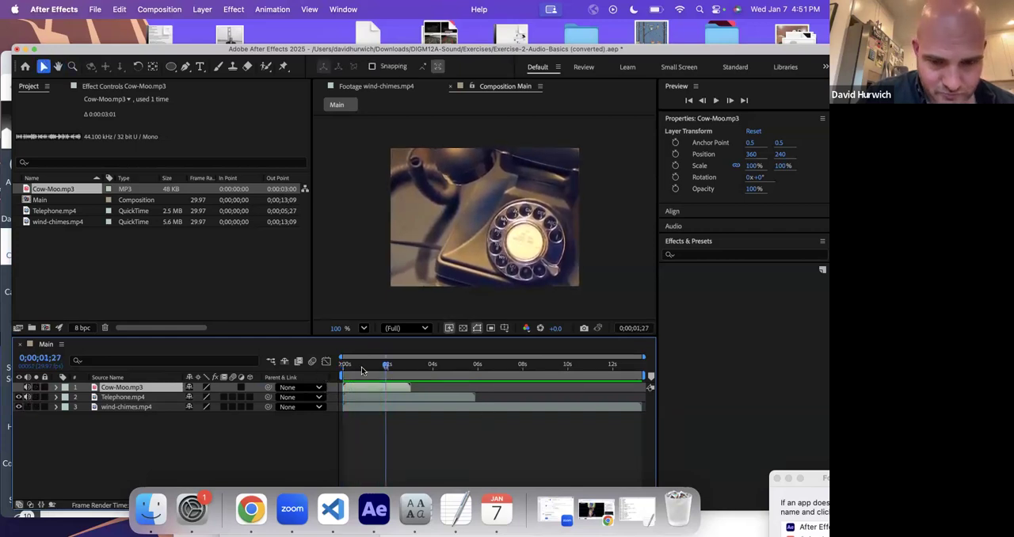
{"action": "key", "text": "Home"}
{"action": "key", "text": "space"}
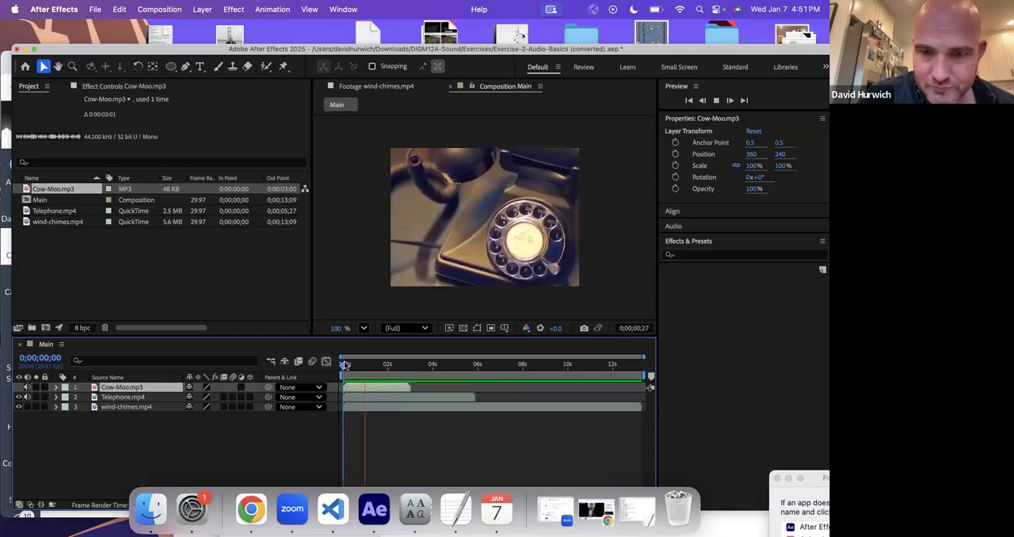
{"action": "key", "text": "space"}
- Mute the Cow-Moo.mp3 and Telephone.mp4 layers and preview the composition without sound
{"action": "left_click", "coordinate": [27, 387]}
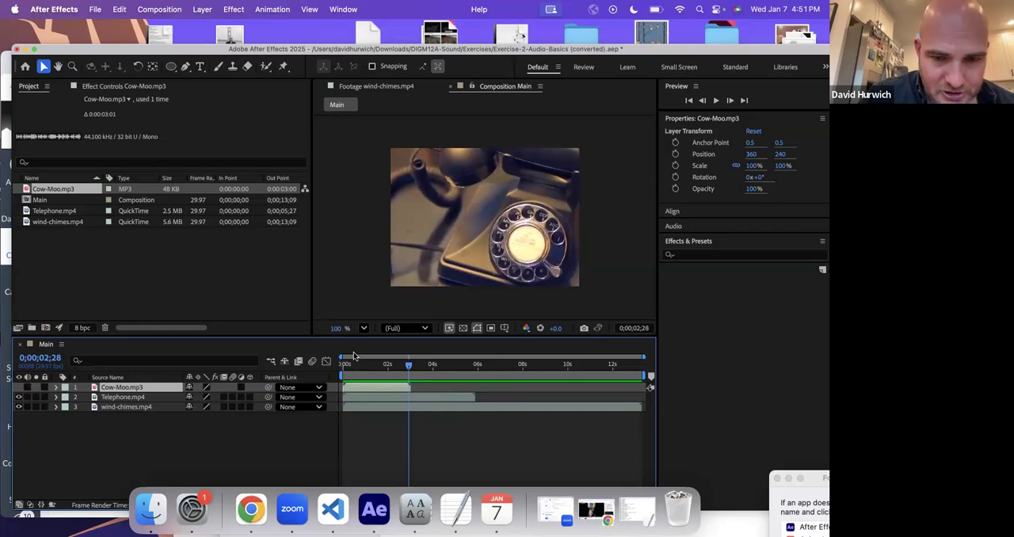
{"action": "left_click", "coordinate": [350, 372]}
{"action": "key", "text": "space"}
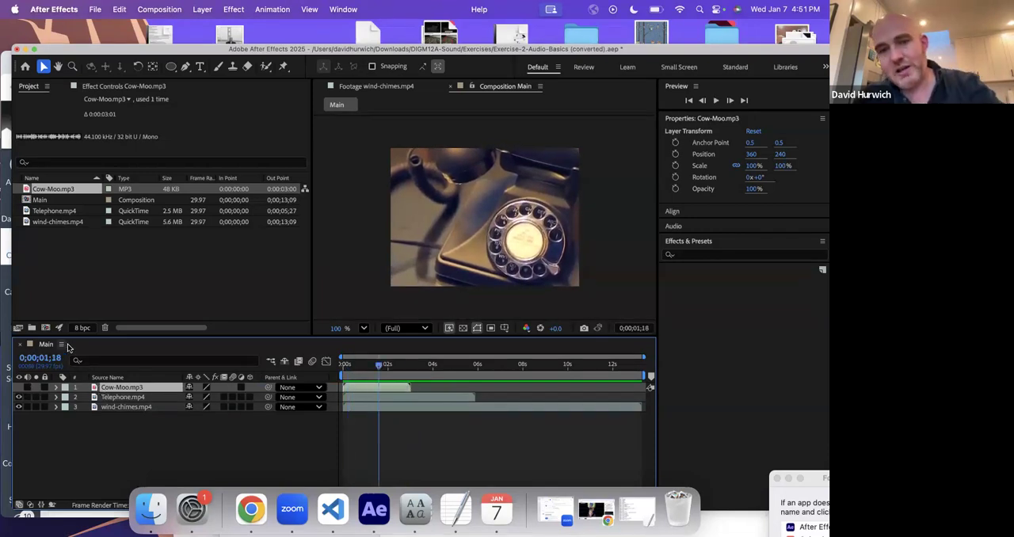
- Delete the Cow-Moo.mp3, Telephone.mp4 and wind-chimes.mp4 layers from the Main composition
{"action": "key", "text": "Delete"}
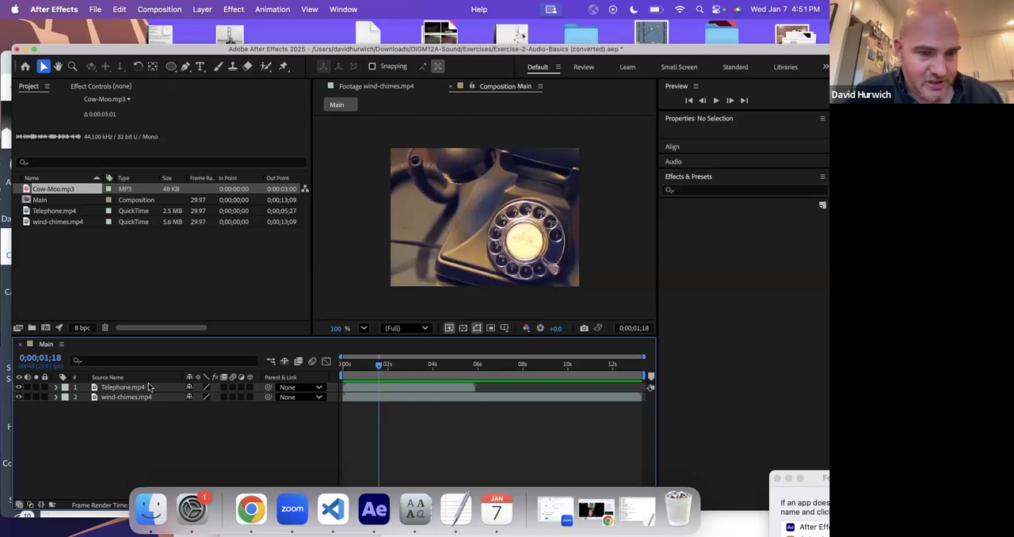
{"action": "left_click_drag", "start_coordinate": [151, 424], "coordinate": [156, 386]}
{"action": "key", "text": "Delete"}
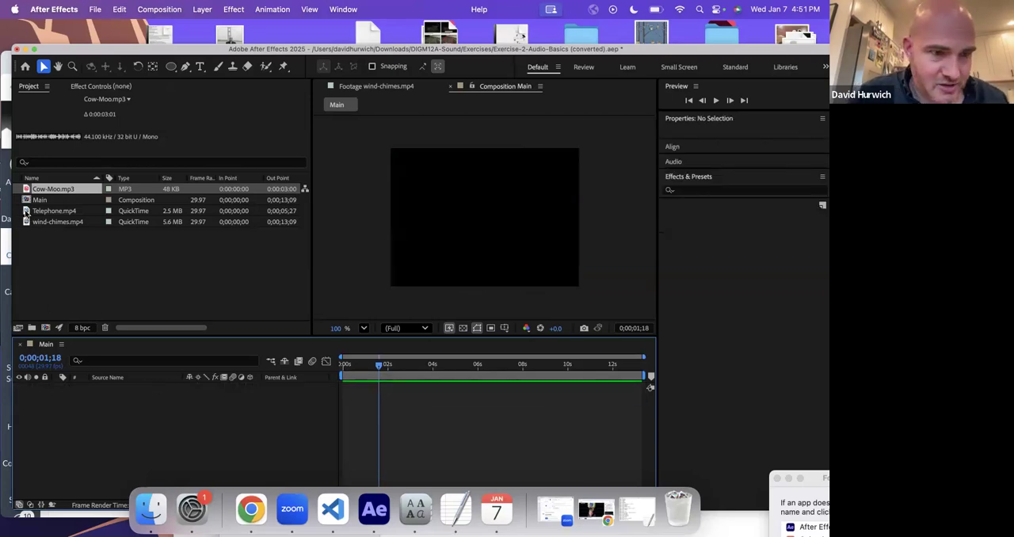
- Open the Telephone.mp4 footage and trim it with an in point at 0;00;01;00 and an out point at 0;00;04;01
{"action": "double_click", "coordinate": [26, 212]}
{"action": "left_click_drag", "start_coordinate": [433, 308], "coordinate": [376, 307]}
{"action": "left_click", "coordinate": [413, 316]}
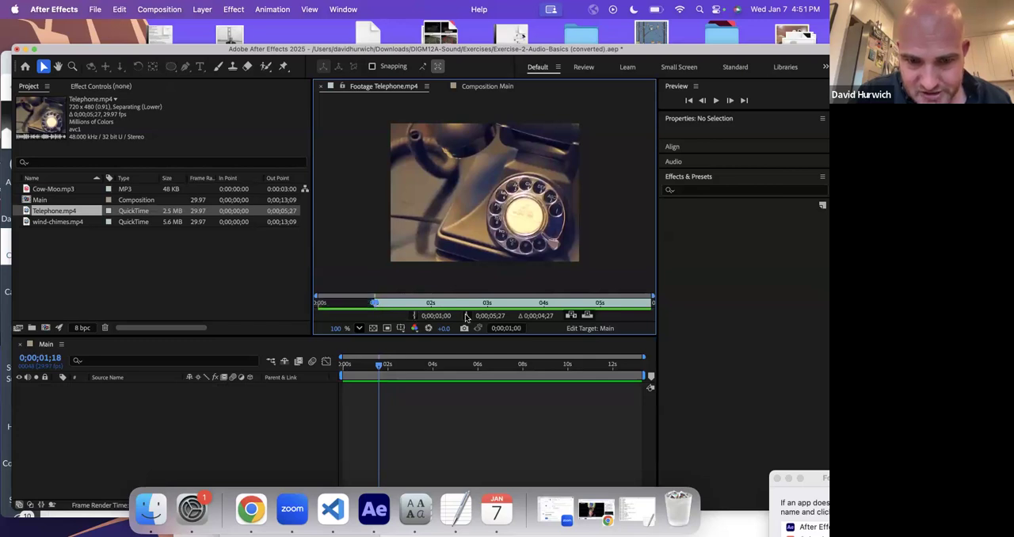
{"action": "left_click", "coordinate": [544, 306]}
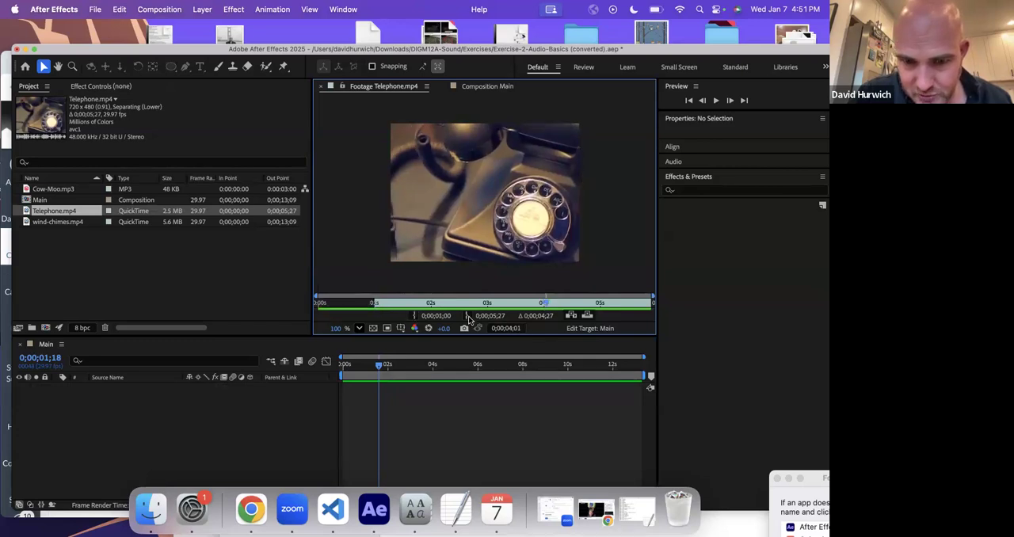
{"action": "left_click", "coordinate": [467, 316]}
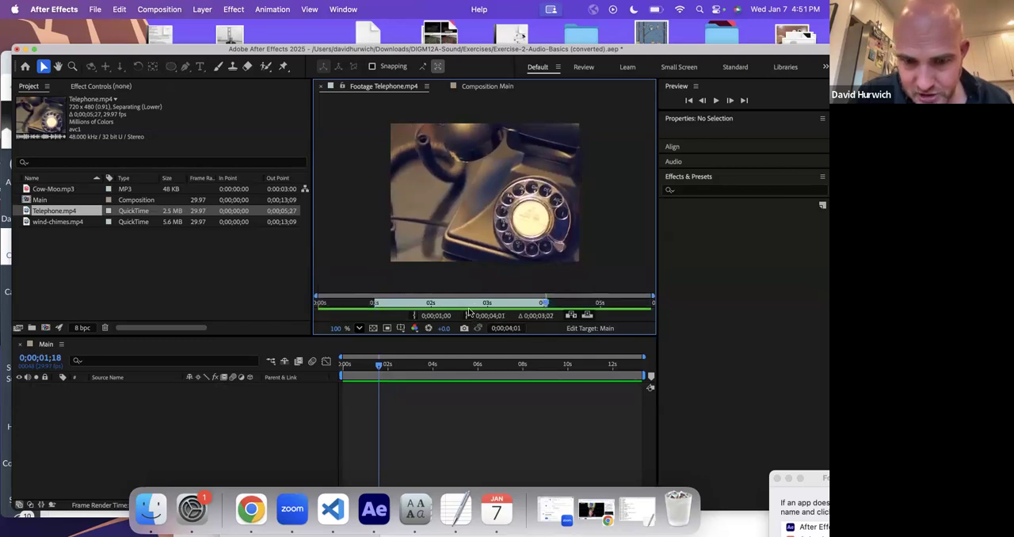
- Ripple-insert the trimmed Telephone.mp4 footage into the Main composition at 0;00;00;00
{"action": "left_click", "coordinate": [338, 364]}
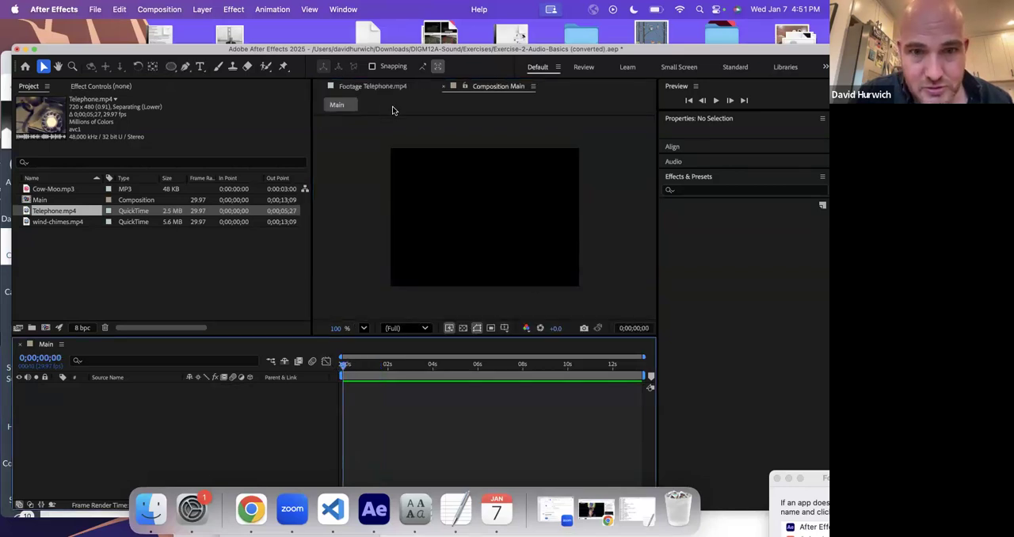
{"action": "left_click", "coordinate": [386, 90]}
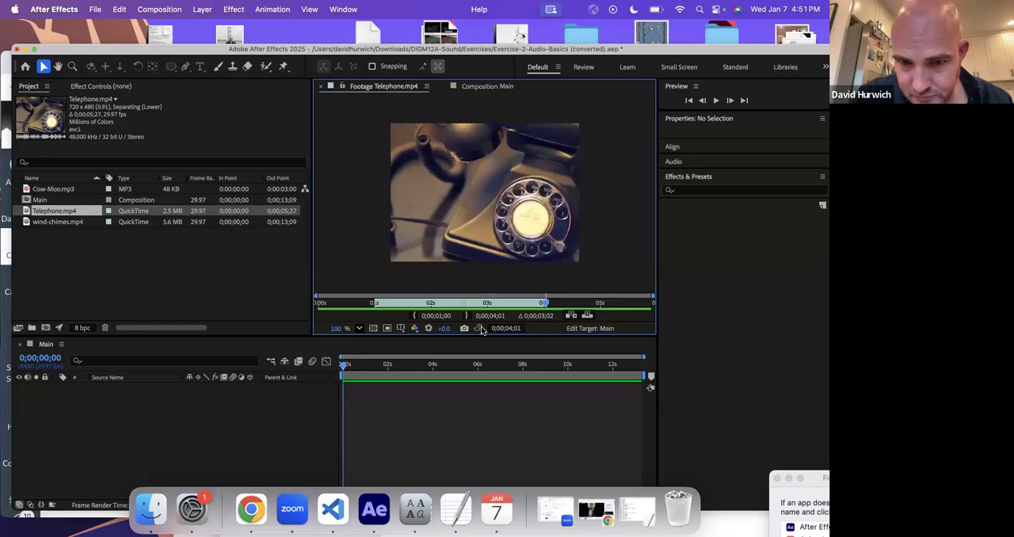
{"action": "left_click", "coordinate": [570, 316]}
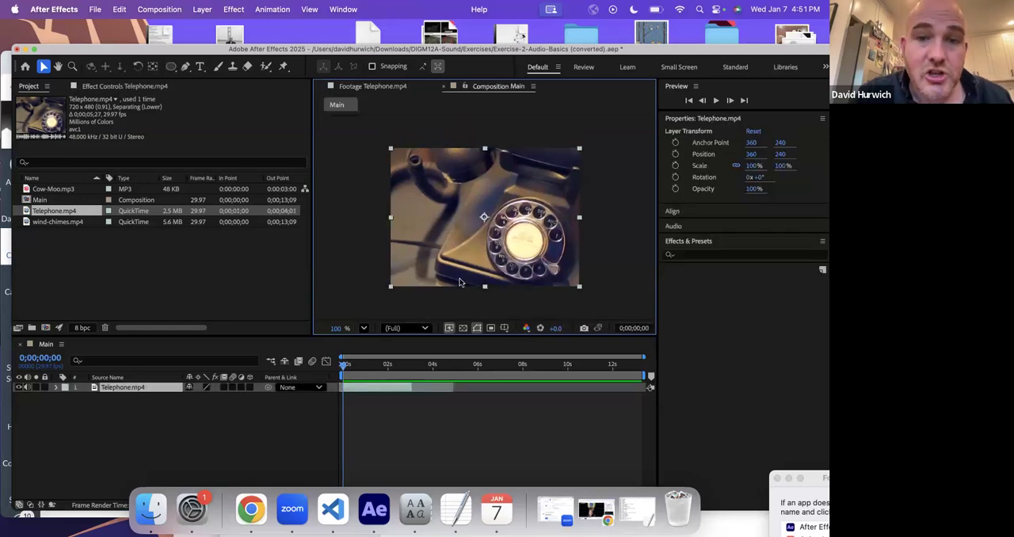
- Open the Cow-Moo.mp3 footage and trim it with an in point at 0:00:01:00 and an out point at 0:00:01:29
{"action": "double_click", "coordinate": [28, 189]}
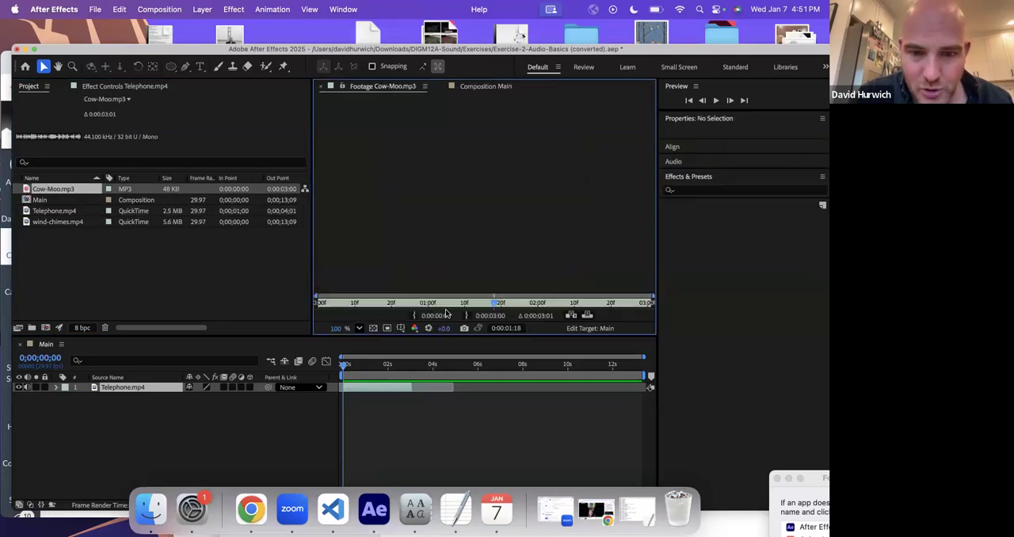
{"action": "mouse_move", "coordinate": [410, 307]}
{"action": "left_mouse_down"}
{"action": "mouse_move", "coordinate": [357, 305]}
{"action": "mouse_move", "coordinate": [428, 303]}
{"action": "left_mouse_up"}
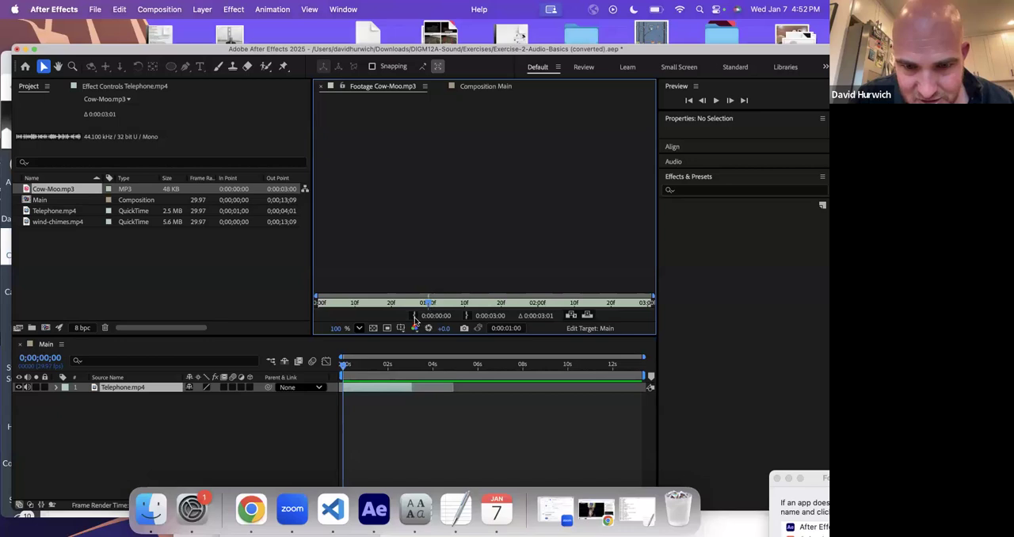
{"action": "left_click", "coordinate": [413, 316]}
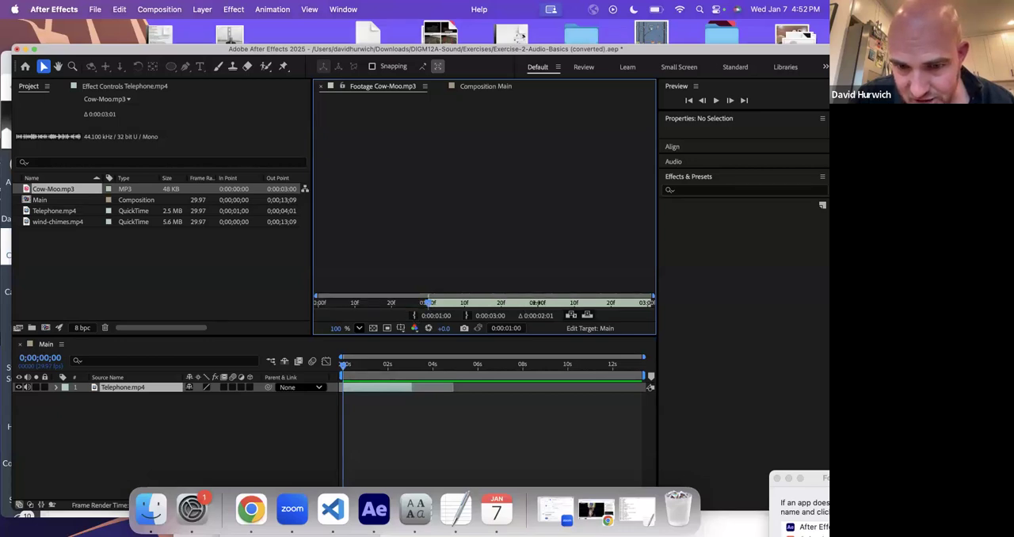
{"action": "left_click", "coordinate": [466, 316]}
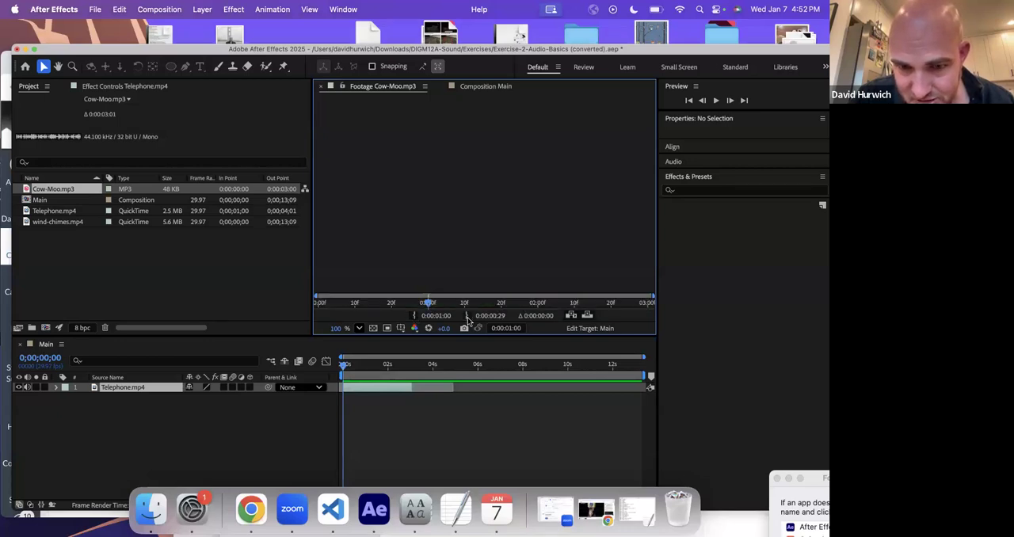
{"action": "key", "text": "super+z"}
{"action": "left_click_drag", "start_coordinate": [546, 306], "coordinate": [536, 306]}
{"action": "left_click", "coordinate": [466, 316]}
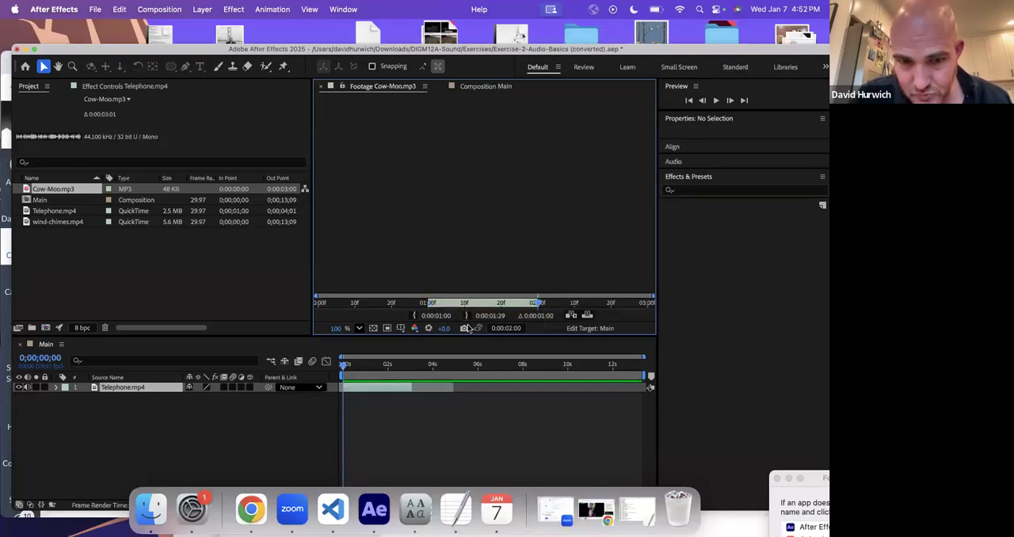
- Ripple-insert the trimmed Cow-Moo.mp3 footage into the Main composition at 0;00;03;01, where the Telephone.mp4 clip ends
{"action": "left_click", "coordinate": [411, 369]}
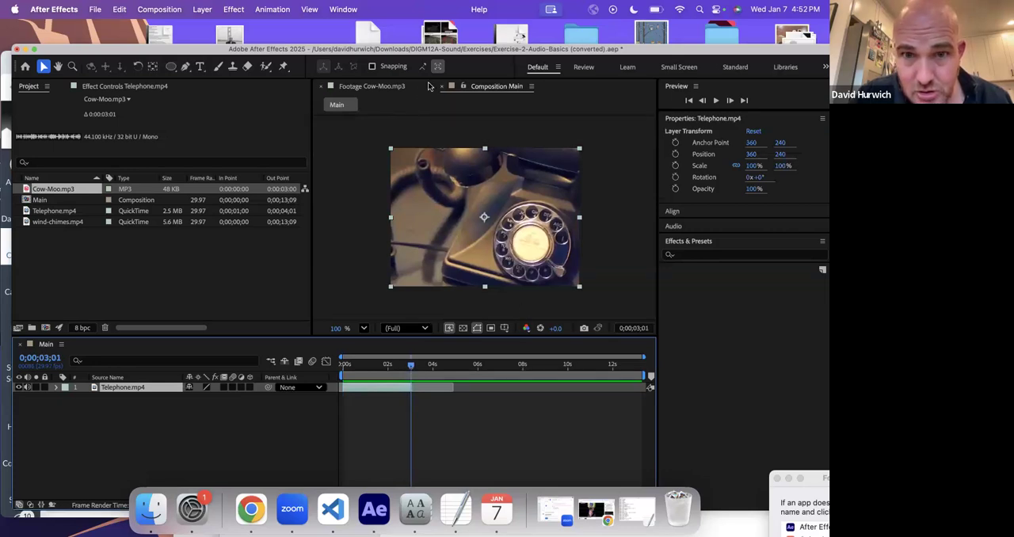
{"action": "left_click", "coordinate": [362, 87]}
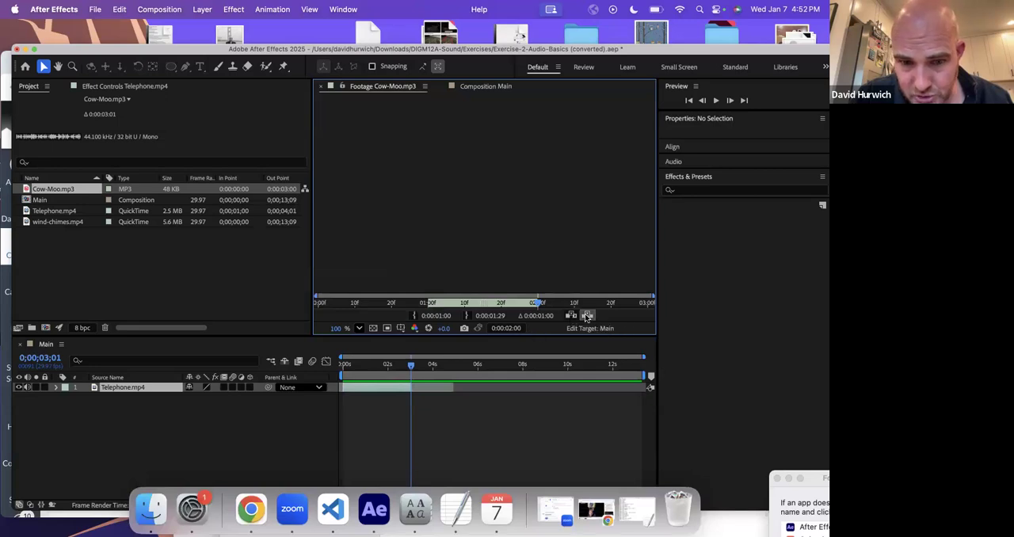
{"action": "left_click", "coordinate": [571, 316]}
- Preview the Main composition from 0;00;00;23 and save the project
{"action": "left_click", "coordinate": [359, 367]}
{"action": "key", "text": "space"}
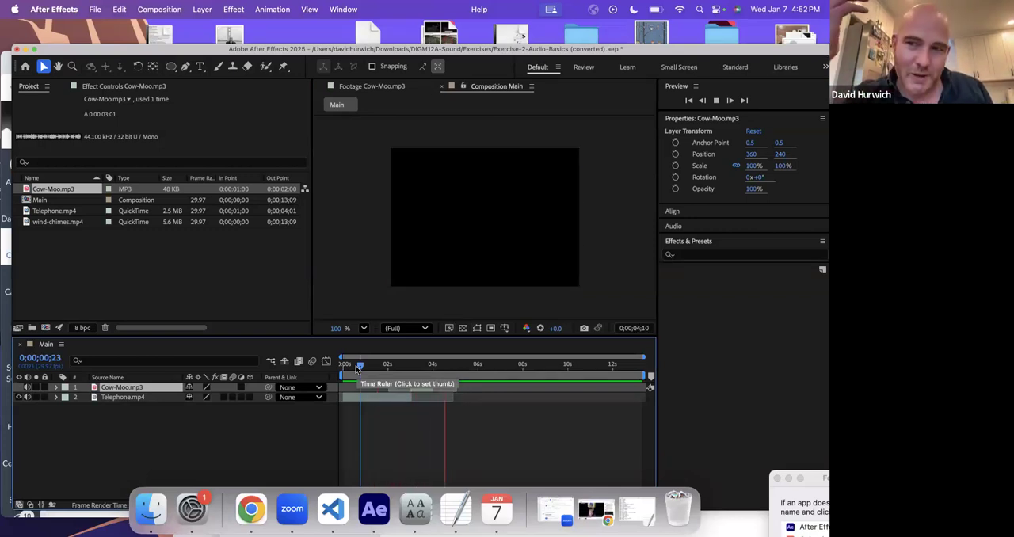
{"action": "key", "text": "space"}
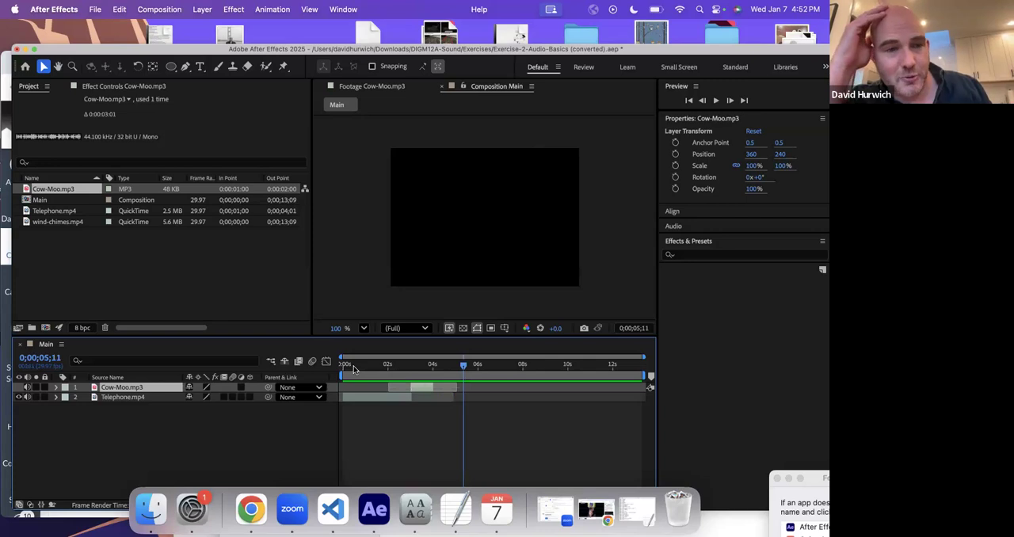
{"action": "key", "text": "super+s"}
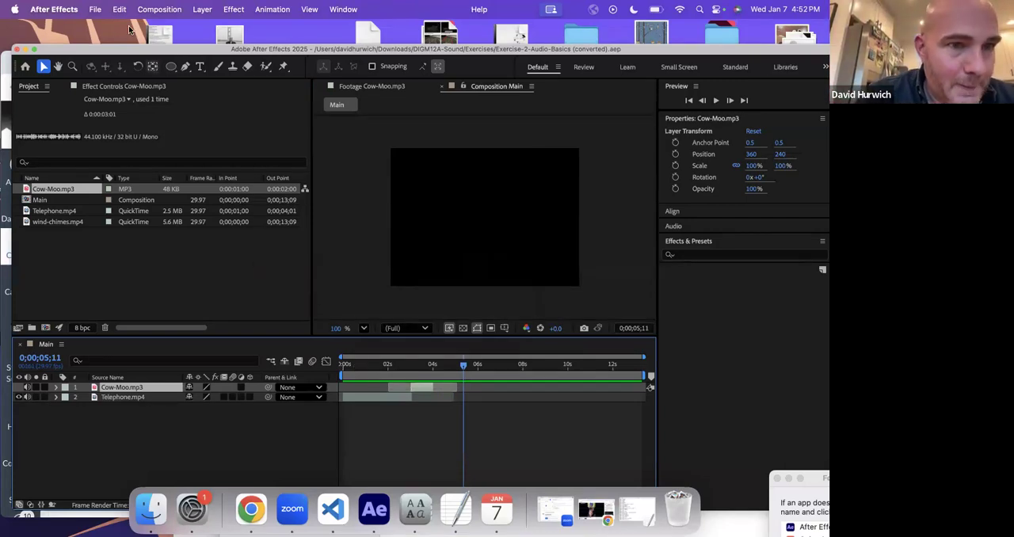
- Open the Exercise-3-Audio-Effects.aep project and accept its version conversion
{"action": "left_click", "coordinate": [92, 11]}
{"action": "left_click", "coordinate": [95, 42]}
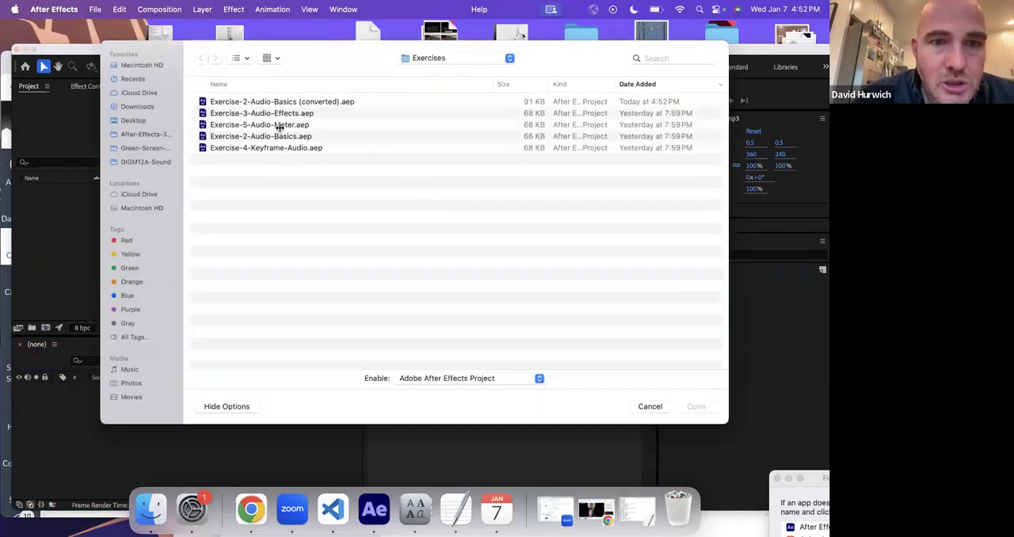
{"action": "double_click", "coordinate": [278, 114]}
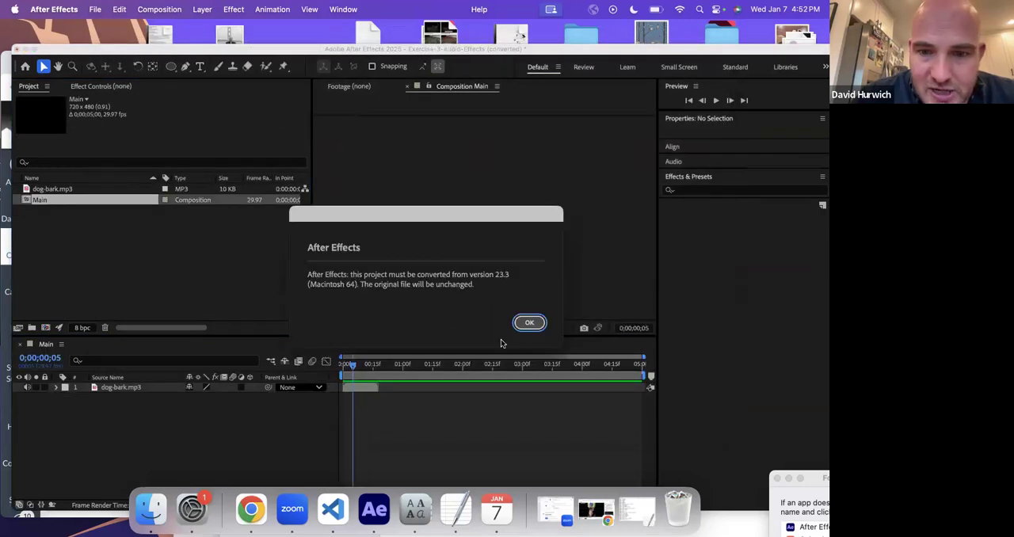
{"action": "left_click", "coordinate": [529, 324]}
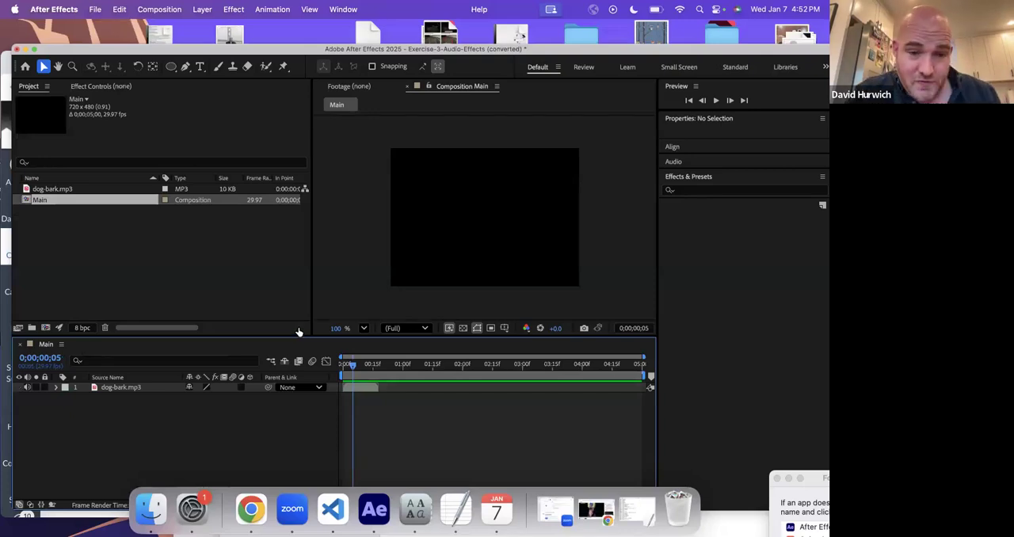
- Preview the dog-bark.mp3 audio in the Main composition from the start
{"action": "left_click", "coordinate": [342, 365]}
{"action": "key", "text": "space"}
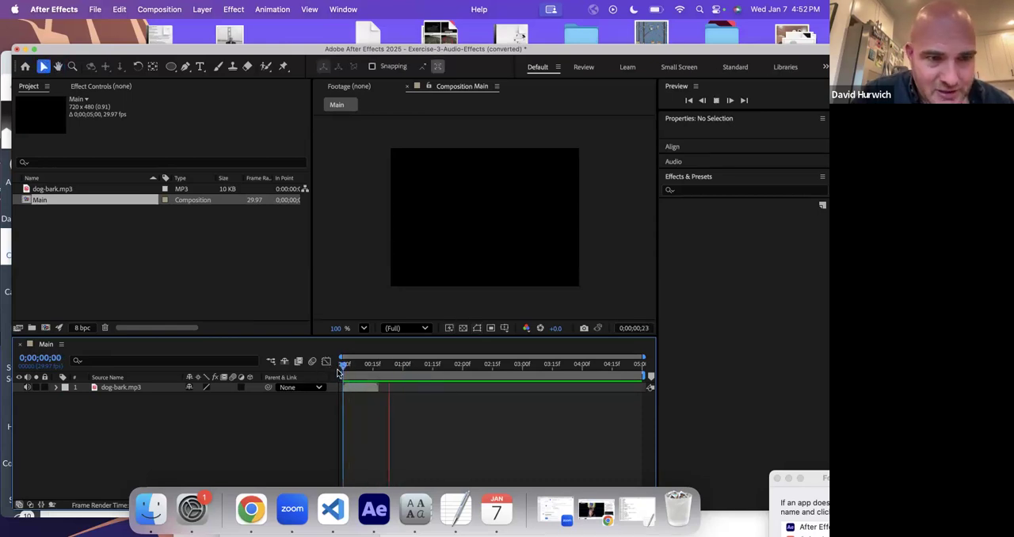
{"action": "key", "text": "space"}
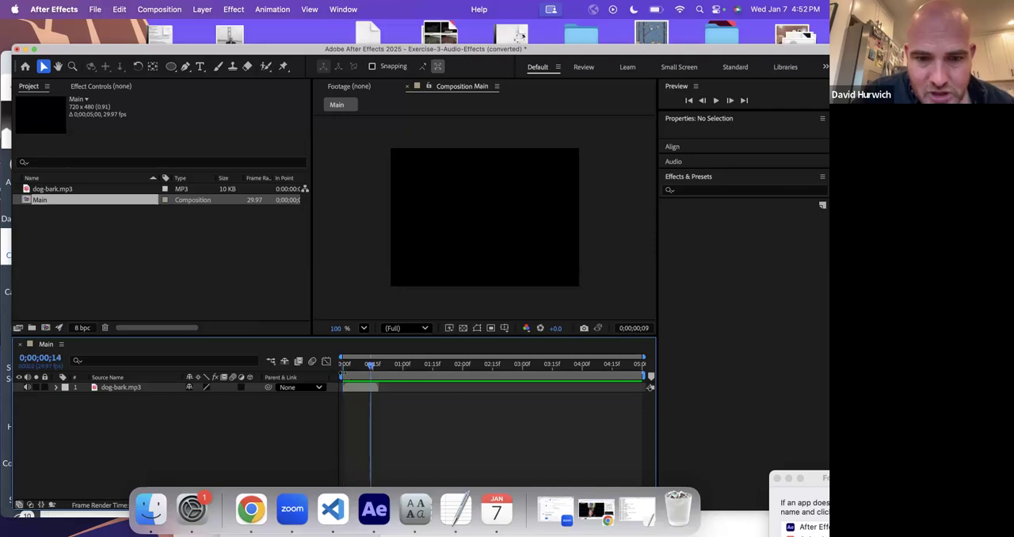
- Apply the Backwards audio effect to the dog-bark.mp3 layer
{"action": "left_click_drag", "start_coordinate": [248, 42], "coordinate": [245, 30]}
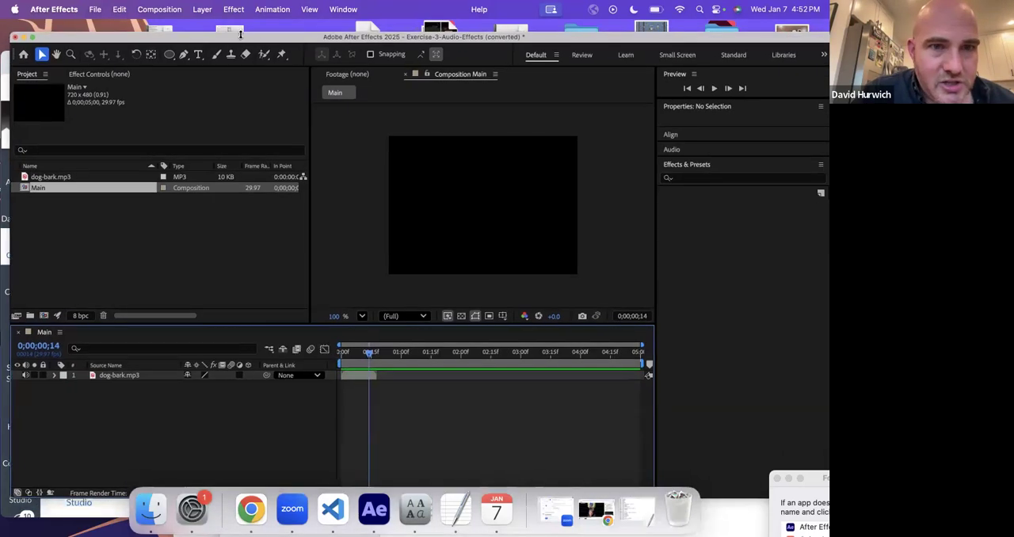
{"action": "left_click", "coordinate": [234, 10]}
{"action": "left_click", "coordinate": [215, 459]}
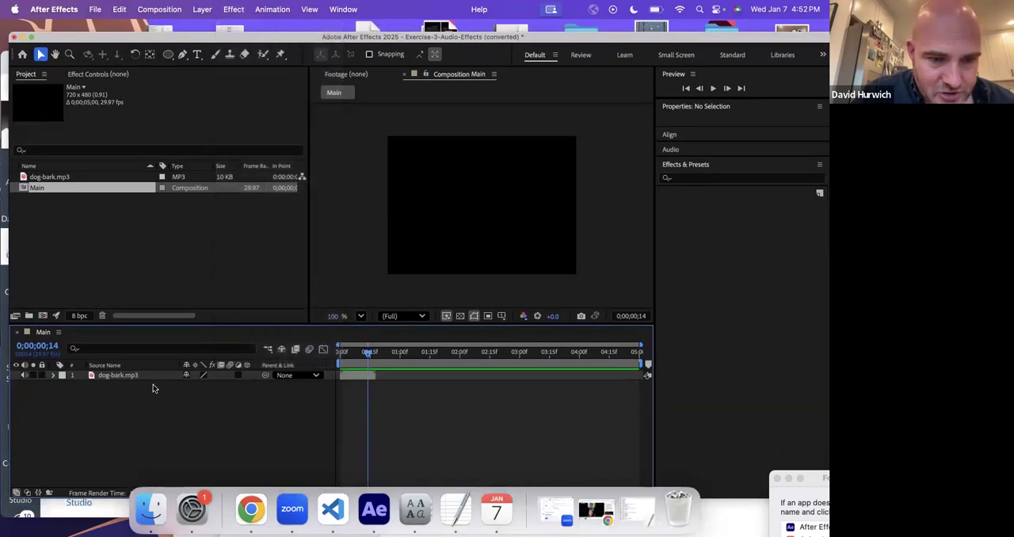
{"action": "left_click", "coordinate": [148, 377]}
{"action": "left_click", "coordinate": [231, 9]}
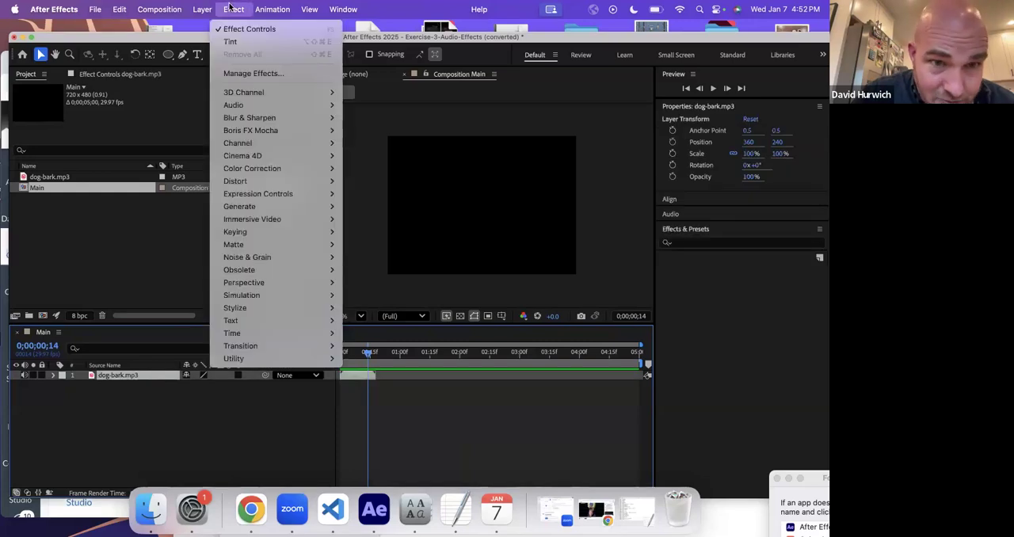
{"action": "mouse_move", "coordinate": [260, 106]}
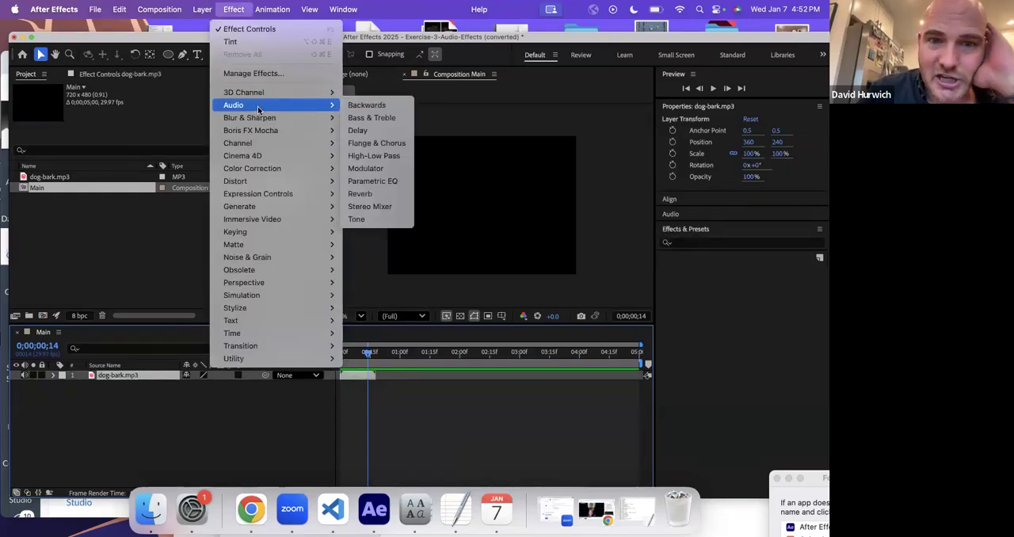
{"action": "left_click", "coordinate": [372, 109]}
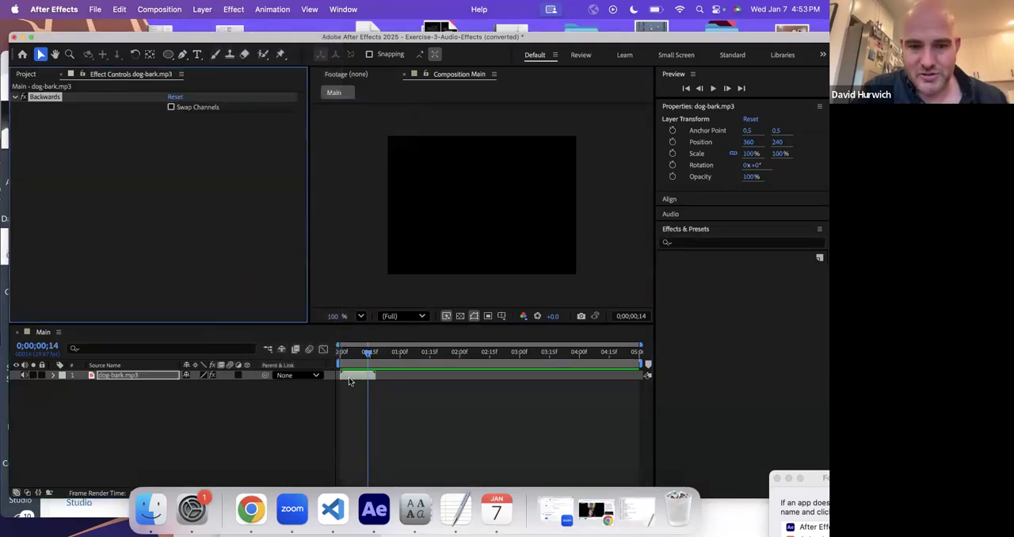
- Preview the dog-bark.mp3 layer from the start with the Backwards effect active
{"action": "left_click", "coordinate": [344, 359]}
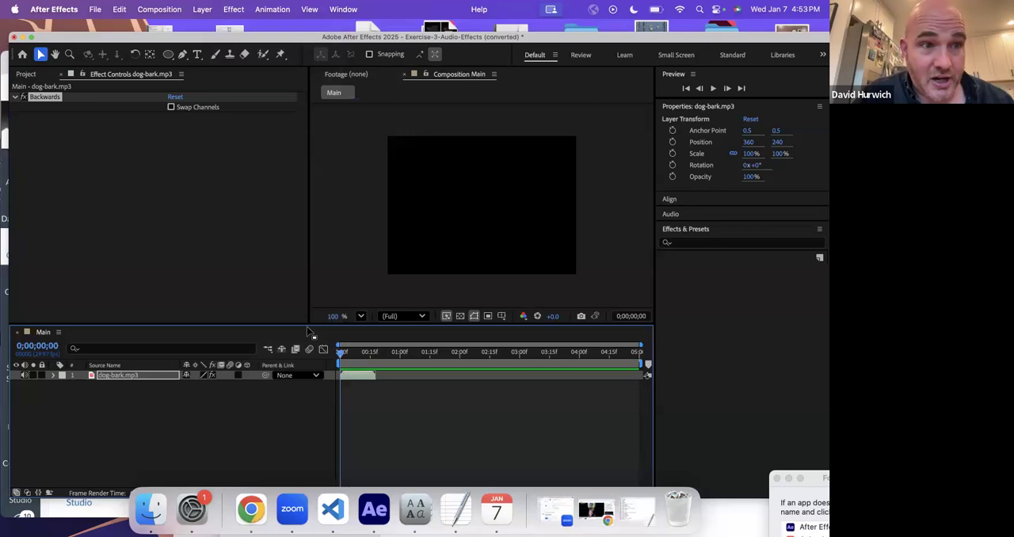
{"action": "key", "text": "space"}
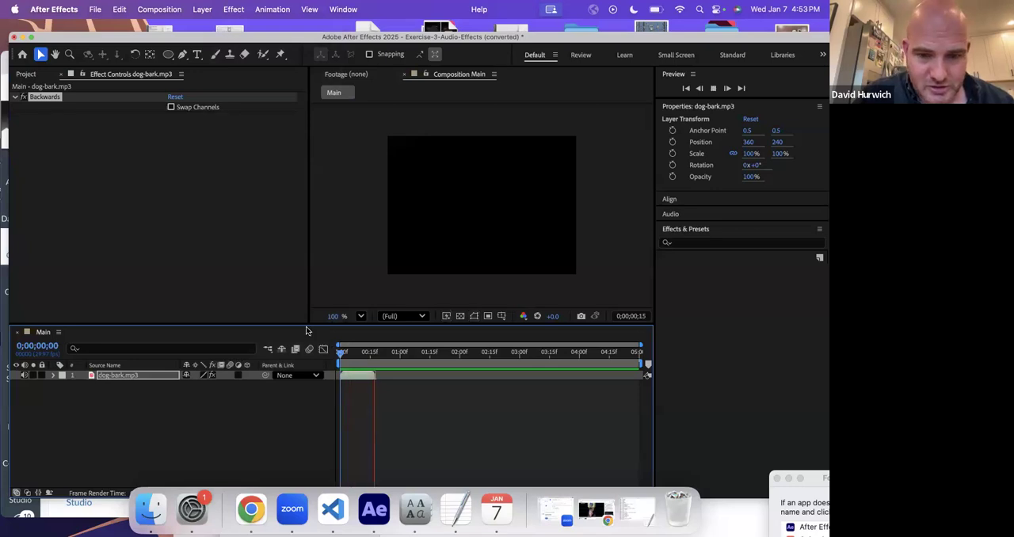
{"action": "left_click", "coordinate": [342, 357]}
{"action": "key", "text": "space"}
{"action": "left_click", "coordinate": [342, 352]}
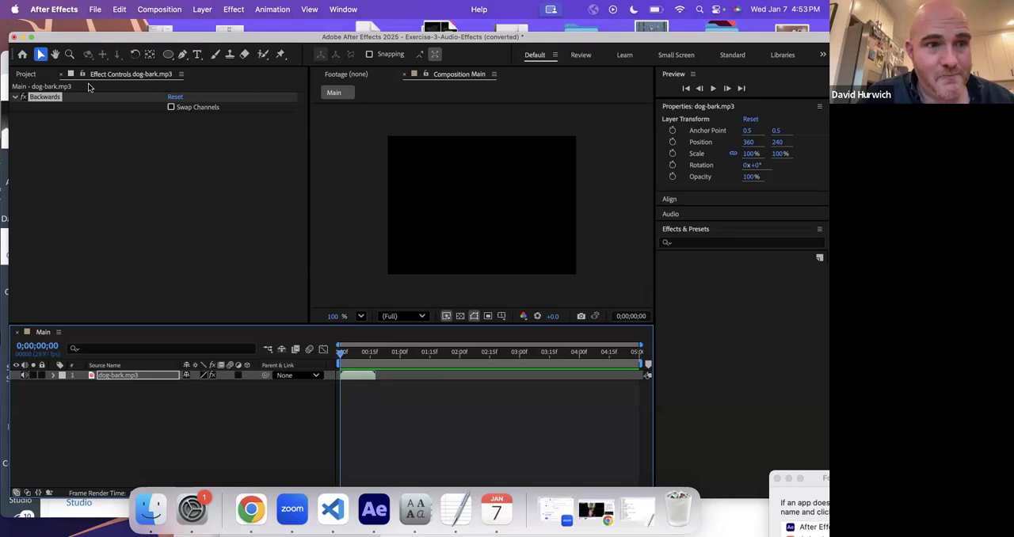
- Preview dog-bark.mp3 with the Backwards effect switched off, and delete the effect from the layer
{"action": "left_click", "coordinate": [24, 97]}
{"action": "left_click", "coordinate": [344, 363]}
{"action": "key", "text": "space"}
{"action": "left_click", "coordinate": [25, 98]}
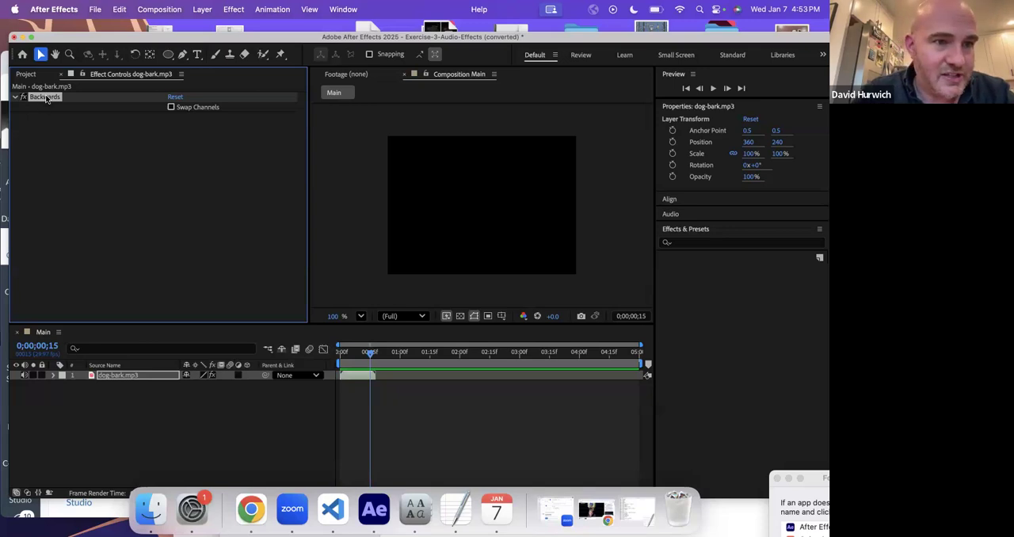
{"action": "key", "text": "Delete"}
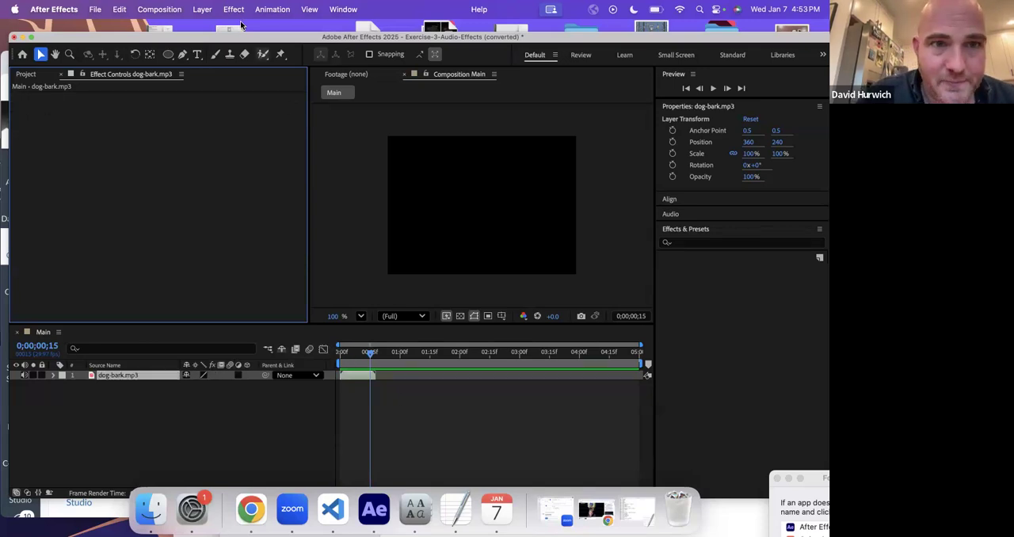
- Apply the Reverb audio effect to dog-bark.mp3 with Diffusion 100%, Decay 0%, Brightness 49% and Wet Out 93%
{"action": "left_click", "coordinate": [234, 10]}
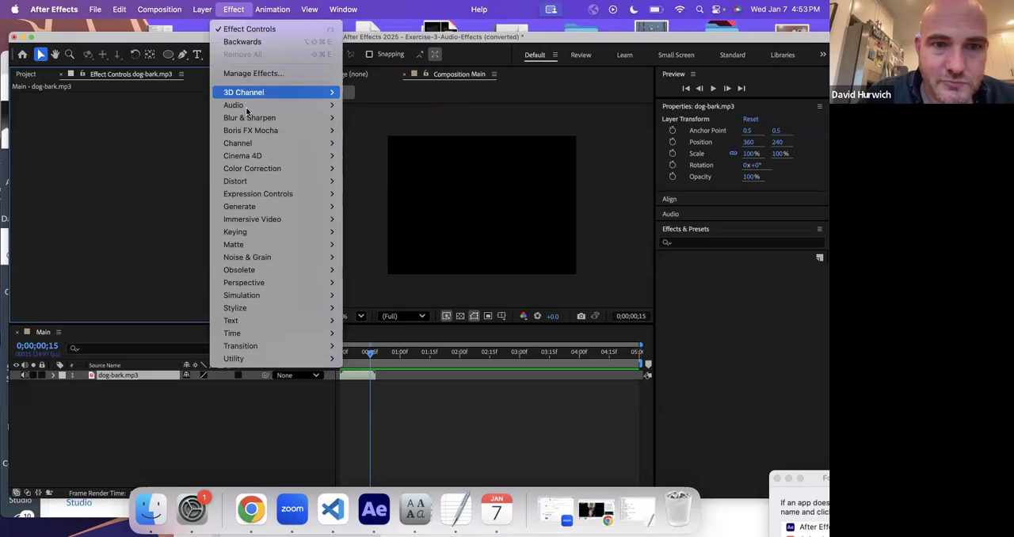
{"action": "mouse_move", "coordinate": [245, 106]}
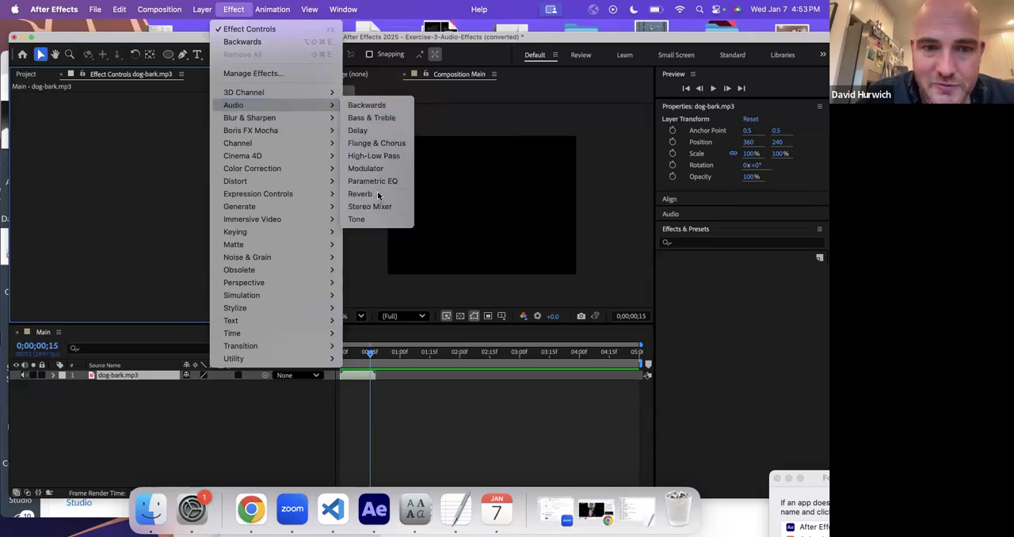
{"action": "left_click", "coordinate": [377, 194]}
{"action": "left_click_drag", "start_coordinate": [176, 118], "coordinate": [195, 119]}
{"action": "left_click_drag", "start_coordinate": [176, 155], "coordinate": [68, 126]}
- Preview the dog-bark.mp3 layer from the start with the Reverb effect active
{"action": "left_click", "coordinate": [339, 352]}
{"action": "key", "text": "space"}
{"action": "left_click", "coordinate": [341, 353]}
{"action": "key", "text": "space"}
{"action": "key", "text": "space"}
{"action": "left_click", "coordinate": [339, 354]}
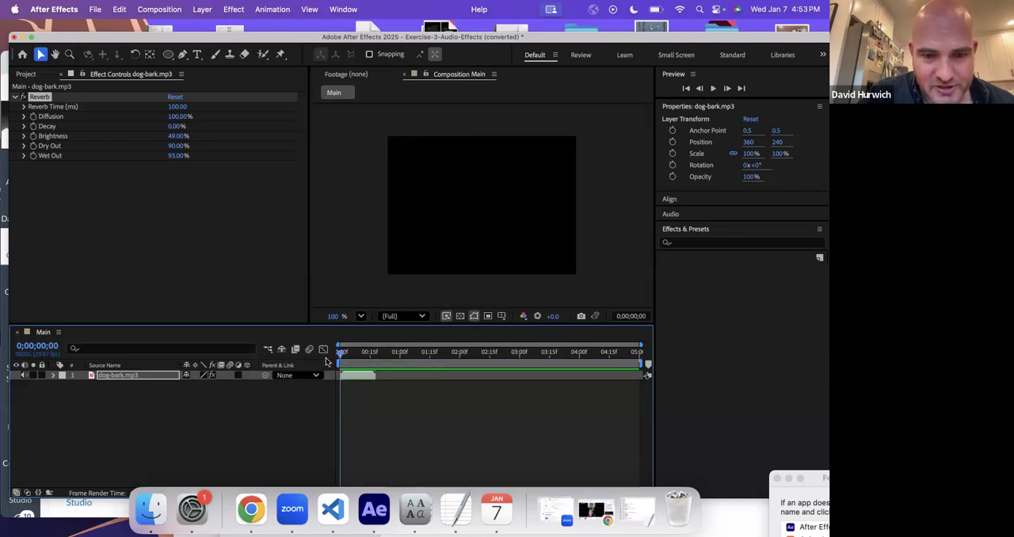
{"action": "left_click", "coordinate": [211, 208]}
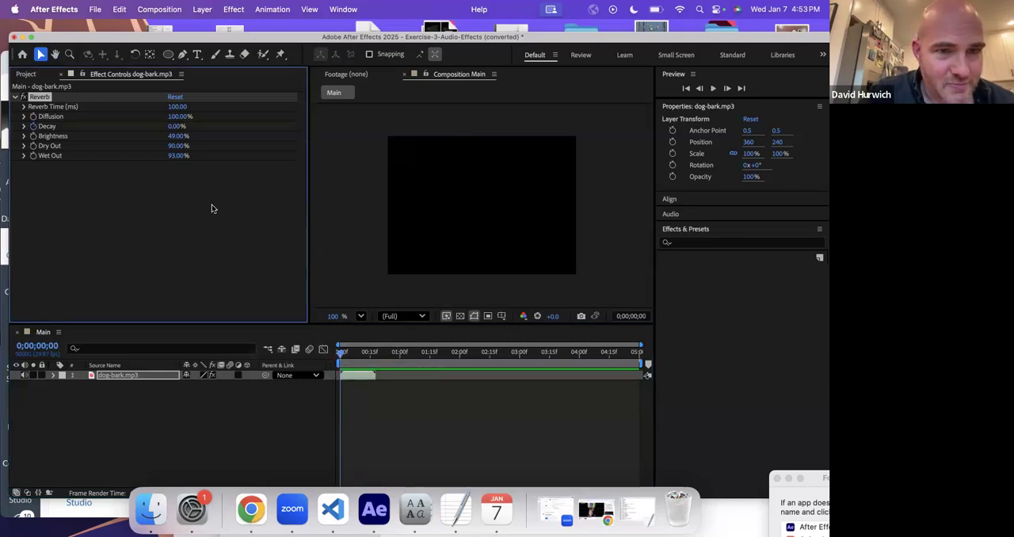
- Reveal the Decay keyframes on dog-bark.mp3 and add a Decay keyframe of 100% at 0;00;00;17
{"action": "key", "text": "u"}
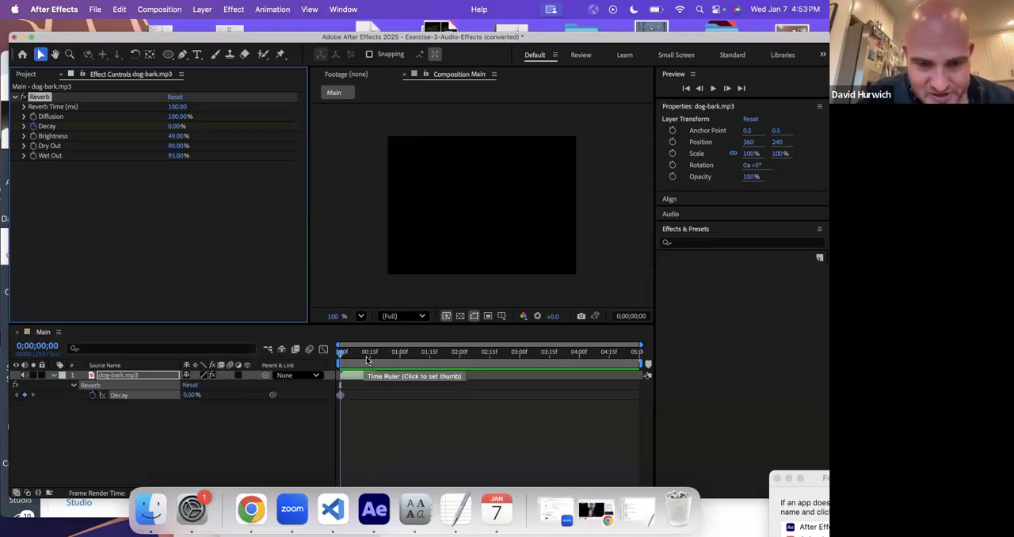
{"action": "left_click_drag", "start_coordinate": [359, 364], "coordinate": [374, 361]}
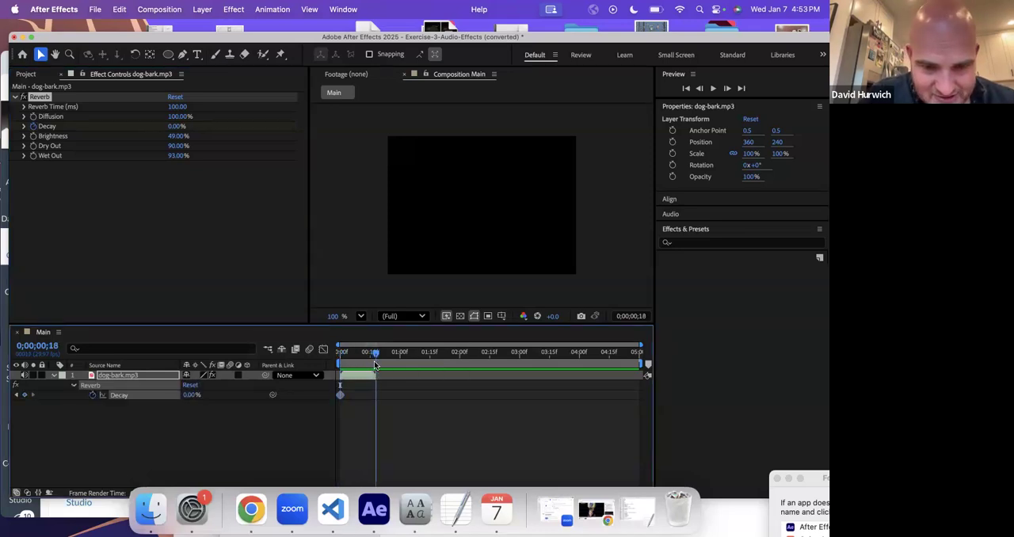
{"action": "left_click_drag", "start_coordinate": [273, 130], "coordinate": [461, 140]}
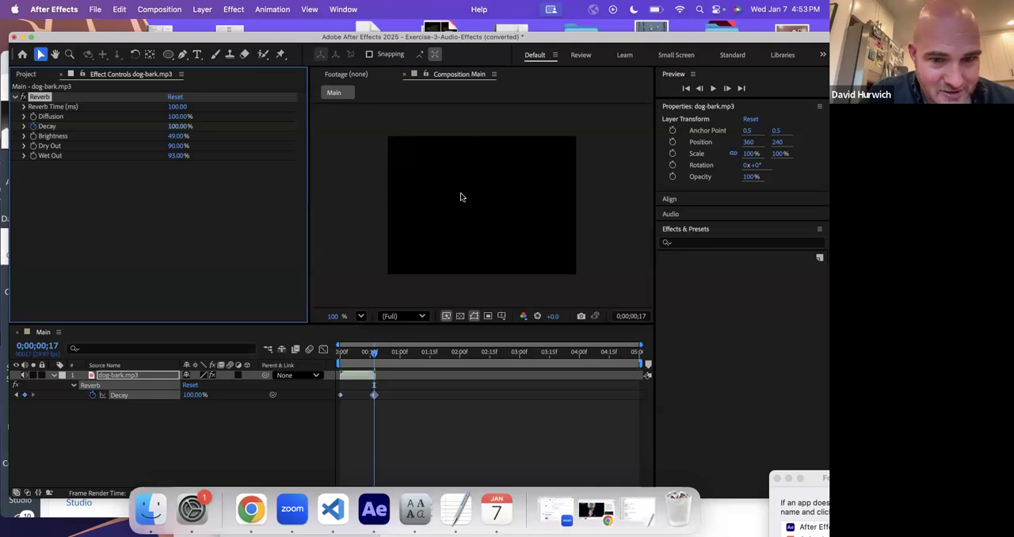
- Preview the dog-bark.mp3 layer from the start with the animated Reverb Decay
{"action": "left_click_drag", "start_coordinate": [355, 353], "coordinate": [312, 367]}
{"action": "key", "text": "space"}
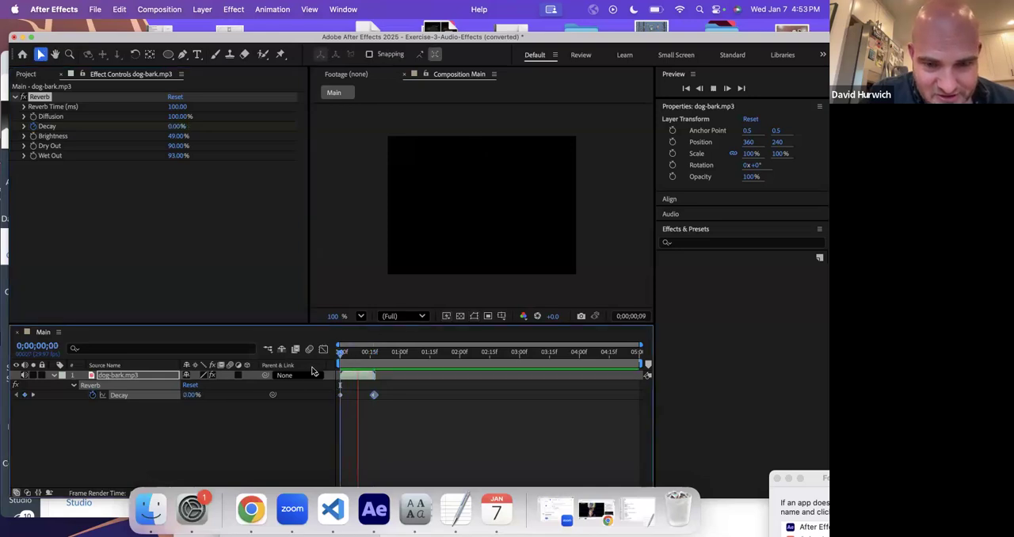
{"action": "key", "text": "space"}
{"action": "key", "text": "space"}
- Remove the Decay keyframes from the Reverb effect on dog-bark.mp3 and save the project
{"action": "left_click", "coordinate": [34, 126]}
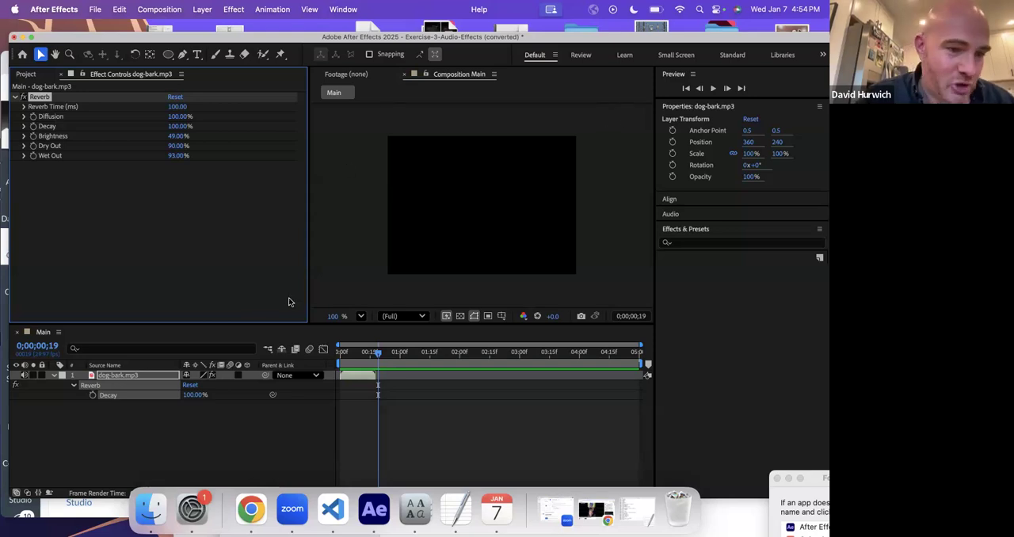
{"action": "left_click", "coordinate": [109, 417]}
{"action": "key", "text": "super+s"}
{"action": "key", "text": "Return"}
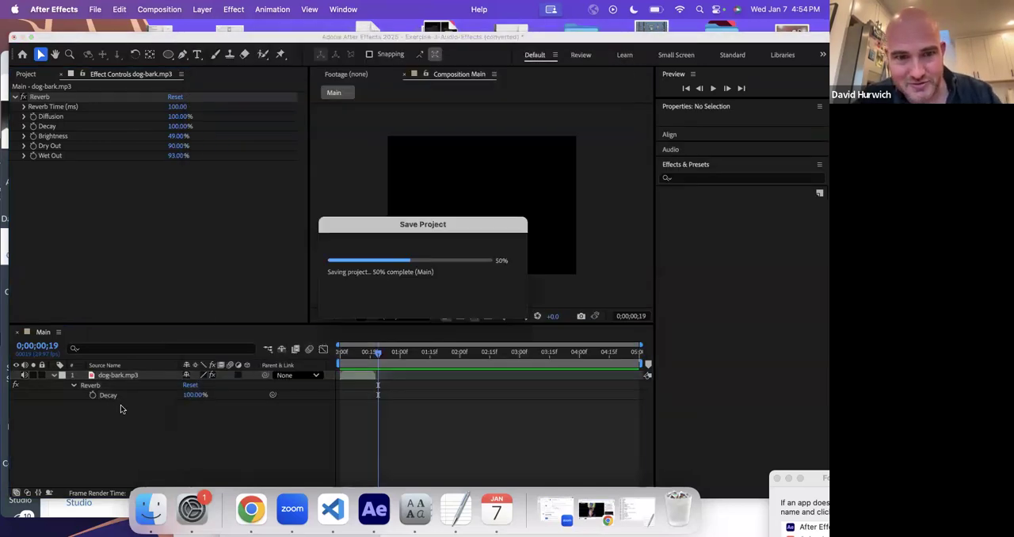
- Sort the Exercises folder by name and open the project Exercise-4-Keyframe-Audio.aep
{"action": "key", "text": "super+o"}
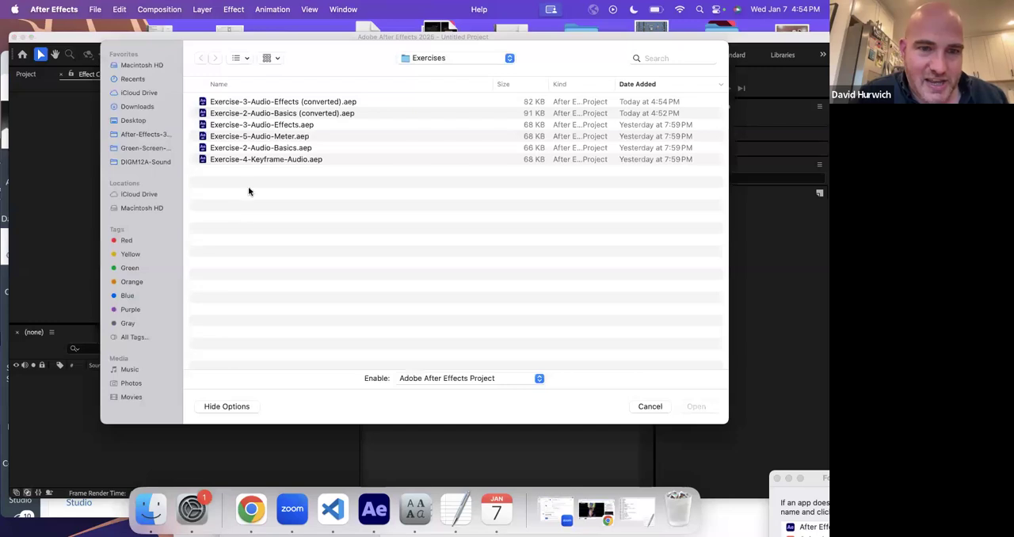
{"action": "left_click", "coordinate": [244, 83]}
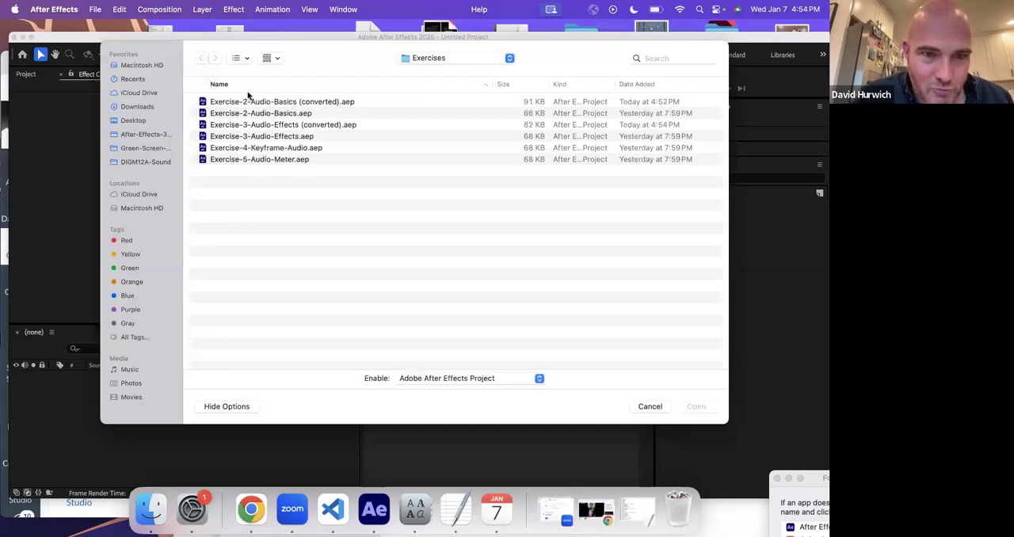
{"action": "left_click", "coordinate": [240, 151]}
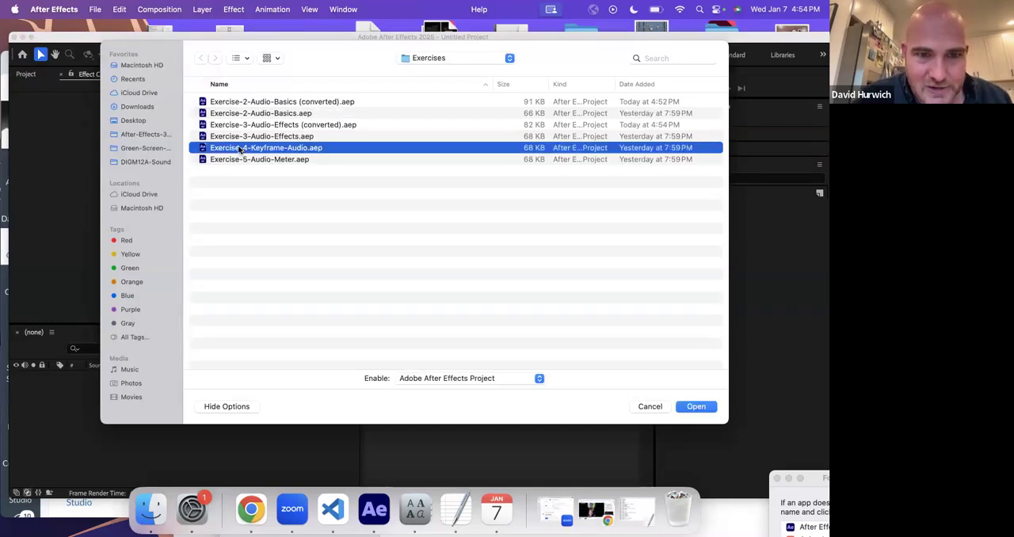
{"action": "double_click", "coordinate": [240, 148]}
{"action": "left_click", "coordinate": [527, 311]}
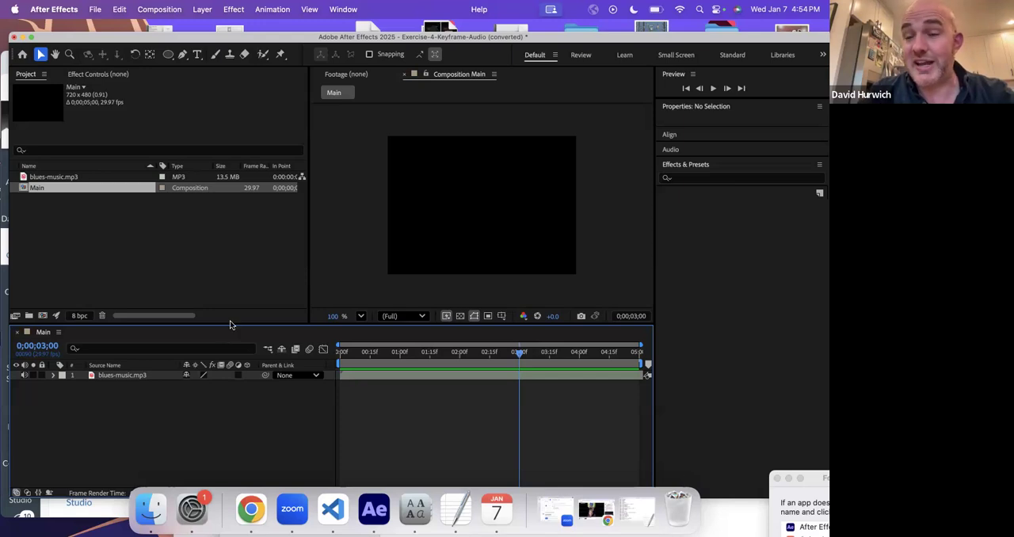
- Reveal the audio properties of blues-music.mp3, clear the existing Audio Levels keyframes, and return to the start of the composition
{"action": "left_click", "coordinate": [130, 376]}
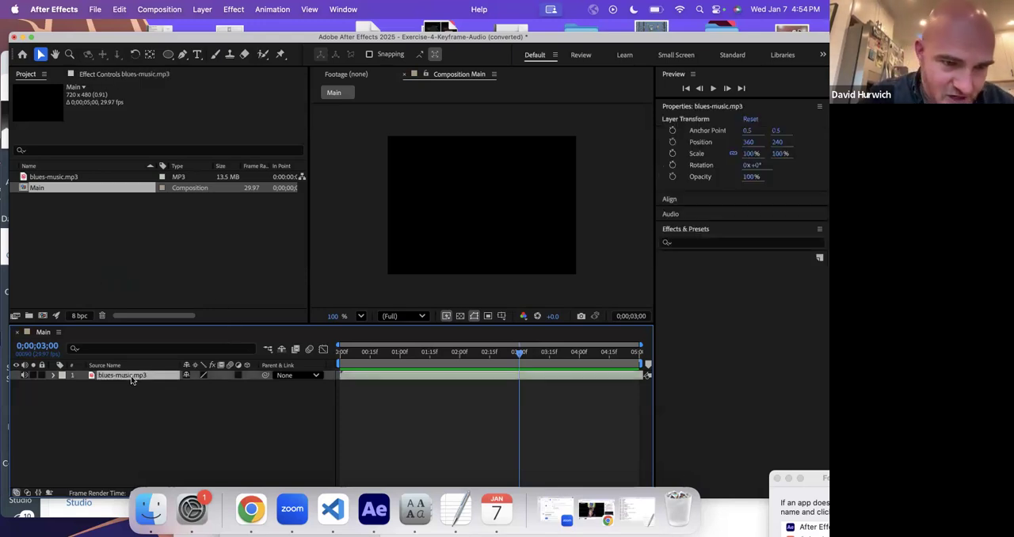
{"action": "left_click", "coordinate": [52, 375]}
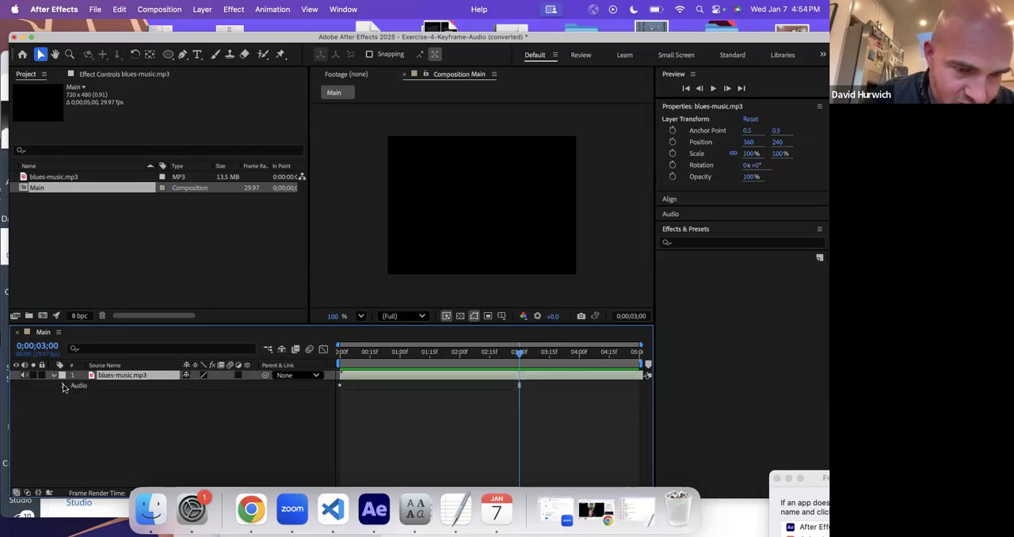
{"action": "left_click", "coordinate": [64, 385]}
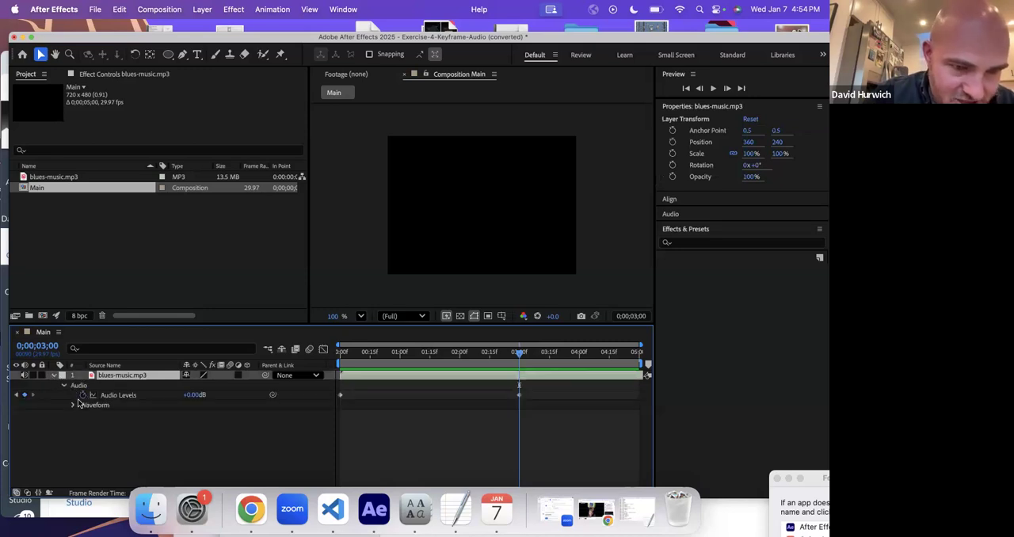
{"action": "left_click_drag", "start_coordinate": [426, 357], "coordinate": [266, 368]}
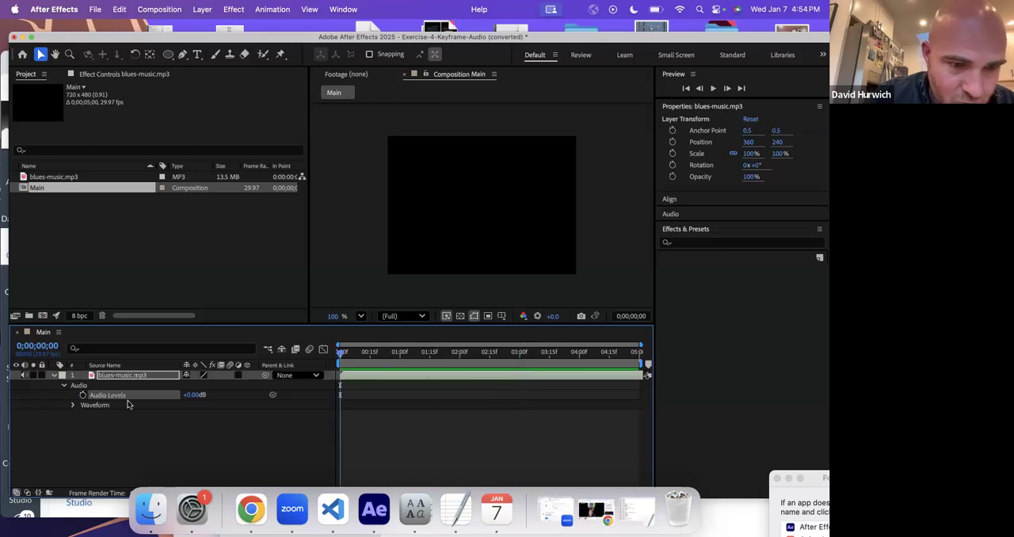
- Examine the waveform of blues-music.mp3, collapse it again, and preview the layer from the start
{"action": "left_click", "coordinate": [71, 405]}
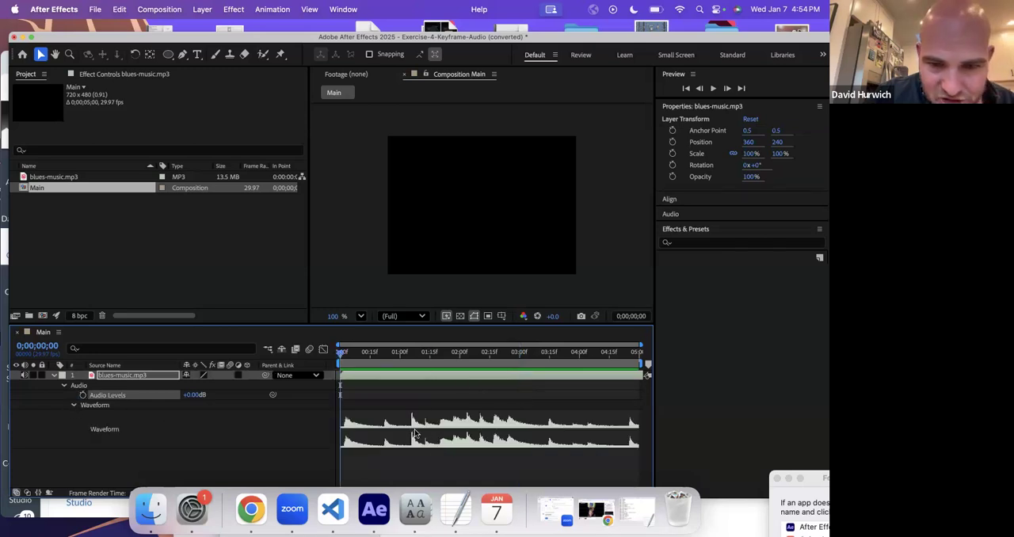
{"action": "left_click", "coordinate": [72, 404]}
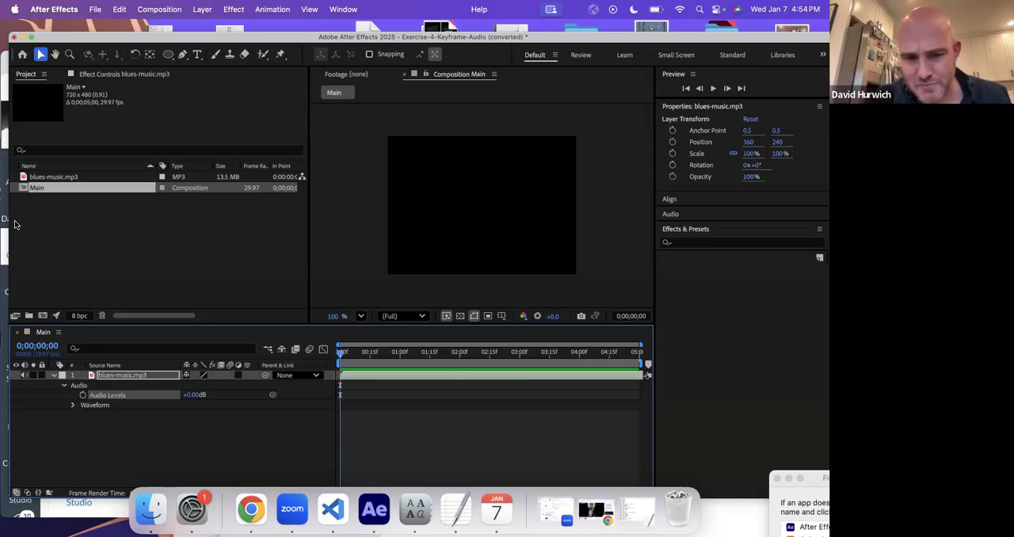
{"action": "key", "text": "space"}
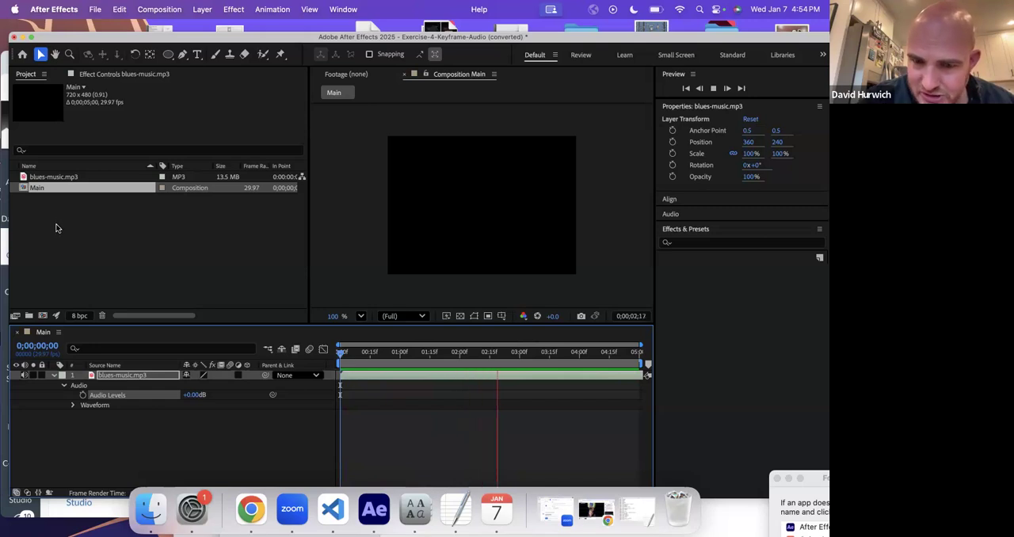
{"action": "key", "text": "space"}
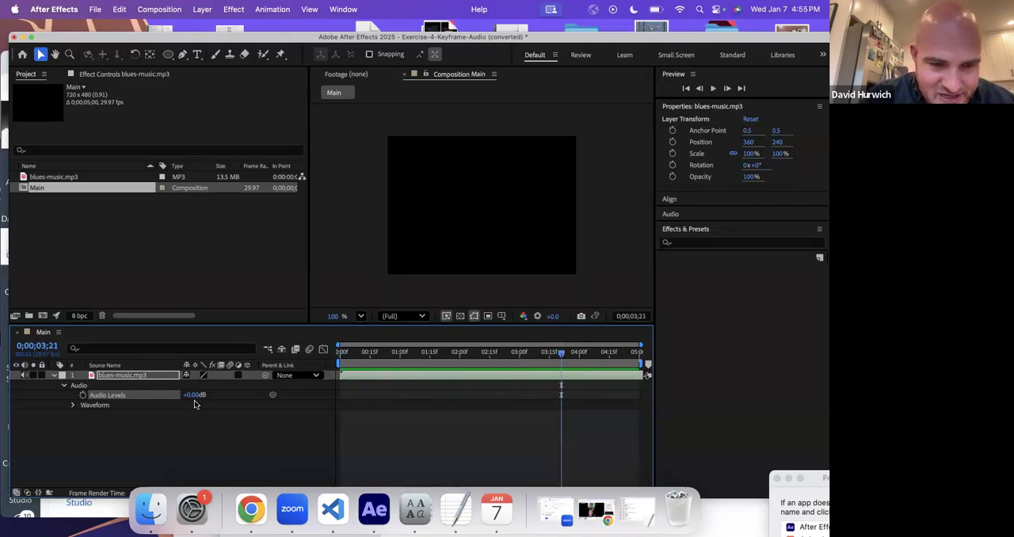
- Lower the Audio Levels of blues-music.mp3 to -11 dB and preview the layer from the start
{"action": "left_click_drag", "start_coordinate": [195, 396], "coordinate": [181, 395]}
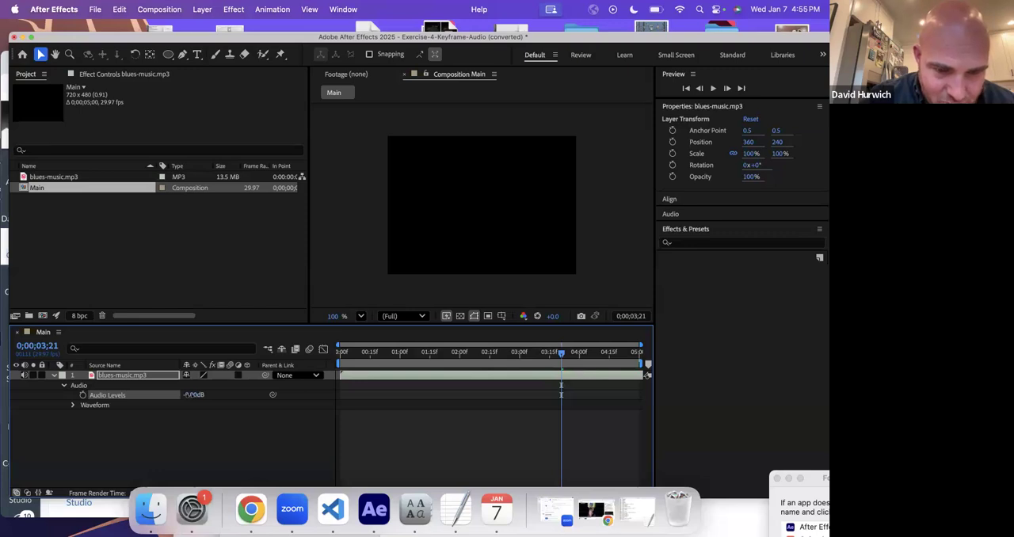
{"action": "left_click_drag", "start_coordinate": [189, 395], "coordinate": [188, 395]}
{"action": "left_click_drag", "start_coordinate": [362, 358], "coordinate": [341, 361]}
{"action": "key", "text": "space"}
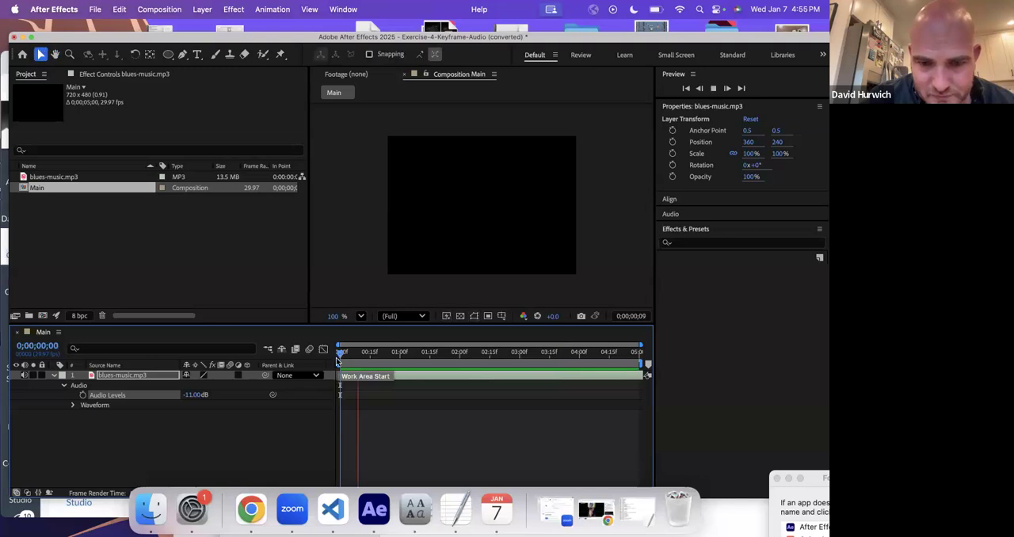
{"action": "key", "text": "space"}
- Raise the Audio Levels of blues-music.mp3 to 15 dB and preview the layer from the start
{"action": "left_click", "coordinate": [195, 395]}
{"action": "type", "text": "1"}
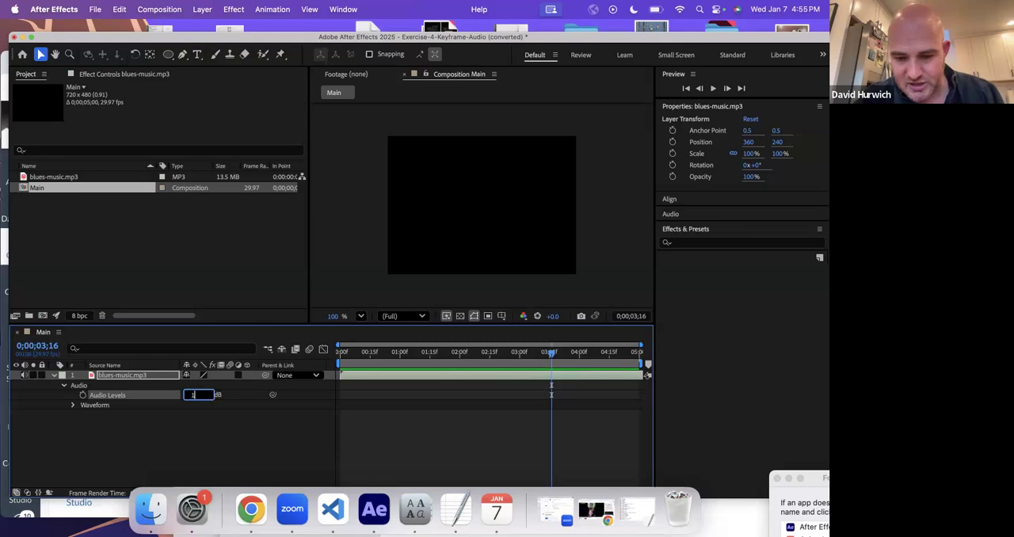
{"action": "type", "text": "5"}
{"action": "key", "text": "Return"}
{"action": "key", "text": "Home"}
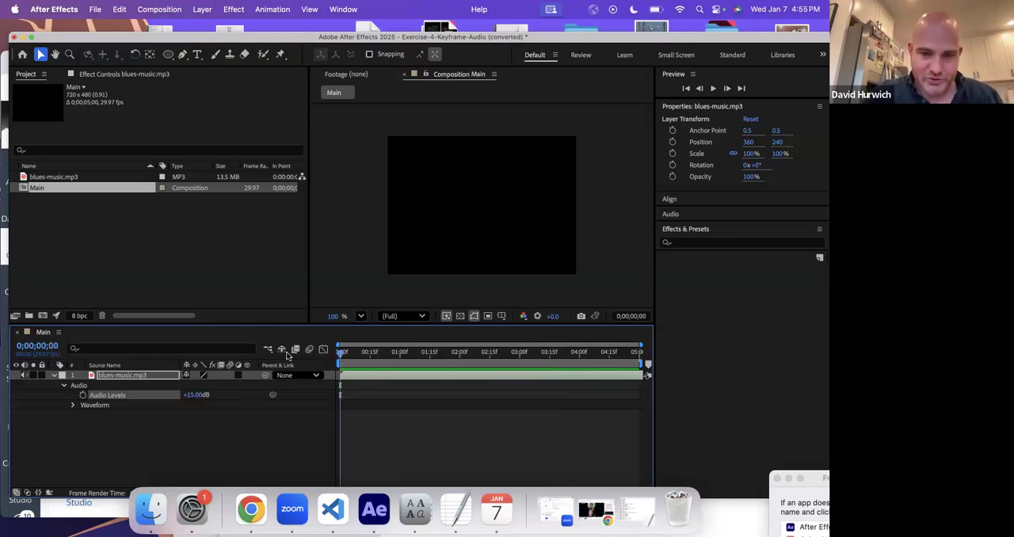
{"action": "key", "text": "space"}
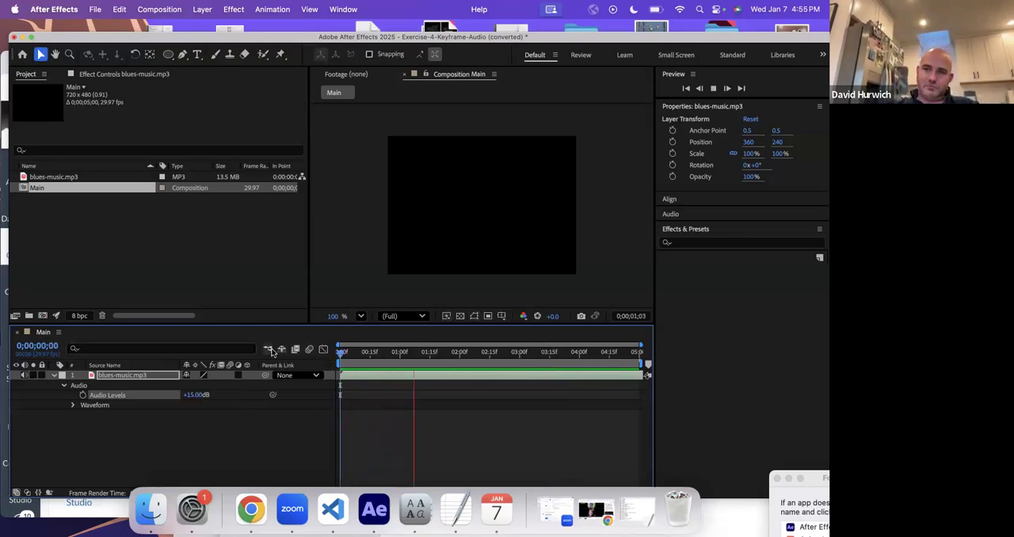
{"action": "key", "text": "space"}
- At the start of the composition, lower the Audio Levels of blues-music.mp3 to -192 dB and turn on keyframing for the property
{"action": "left_click", "coordinate": [191, 395]}
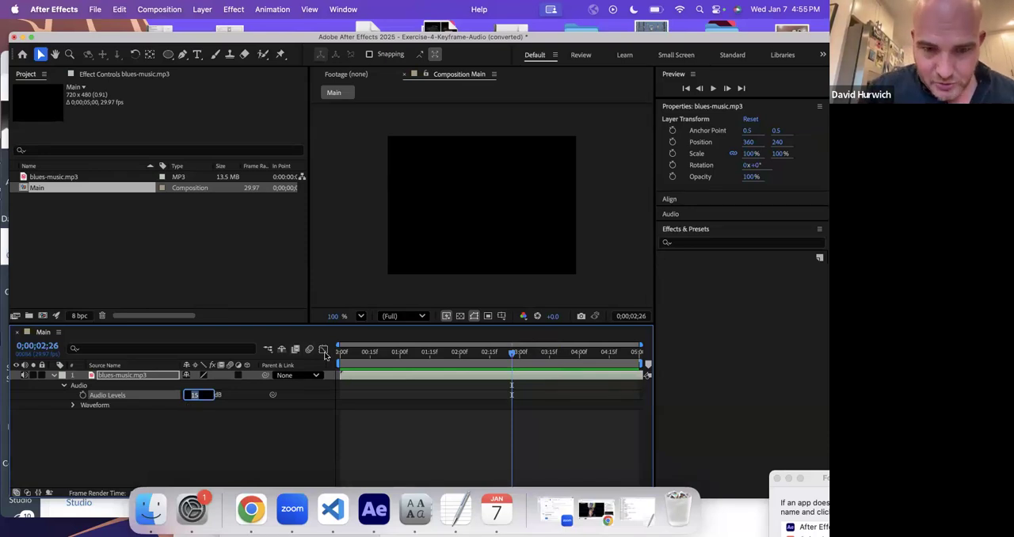
{"action": "key", "text": "Return"}
{"action": "key", "text": "Home"}
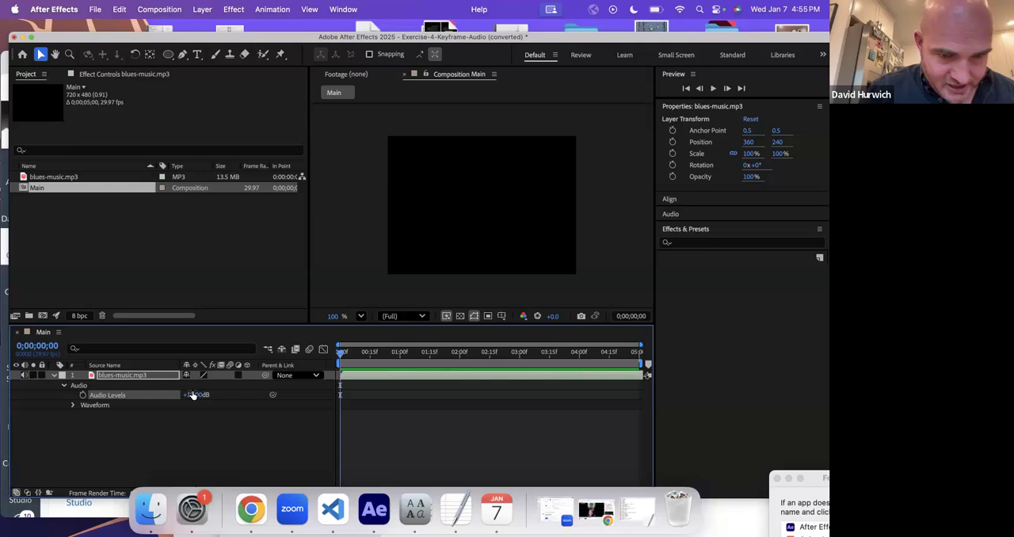
{"action": "left_click_drag", "start_coordinate": [127, 395], "coordinate": [4, 406]}
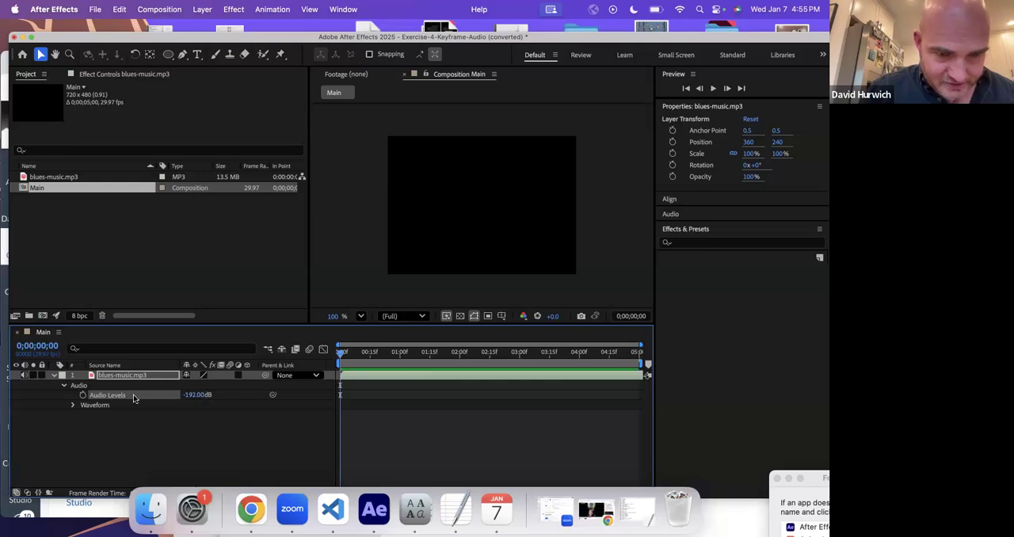
{"action": "left_click", "coordinate": [82, 395]}
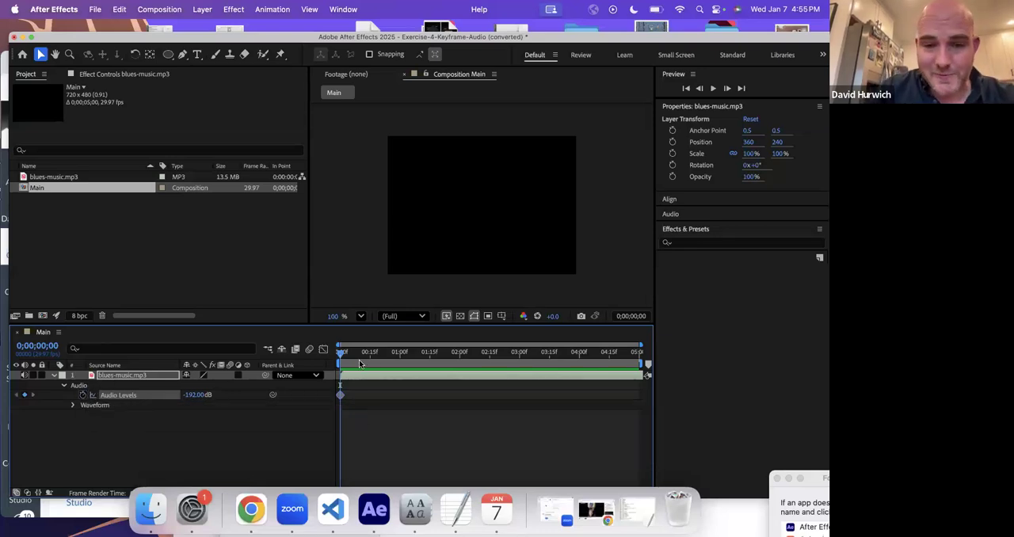
- Add a second Audio Levels keyframe of 0 dB on blues-music.mp3 at 0;00;01;01
{"action": "left_click", "coordinate": [401, 354]}
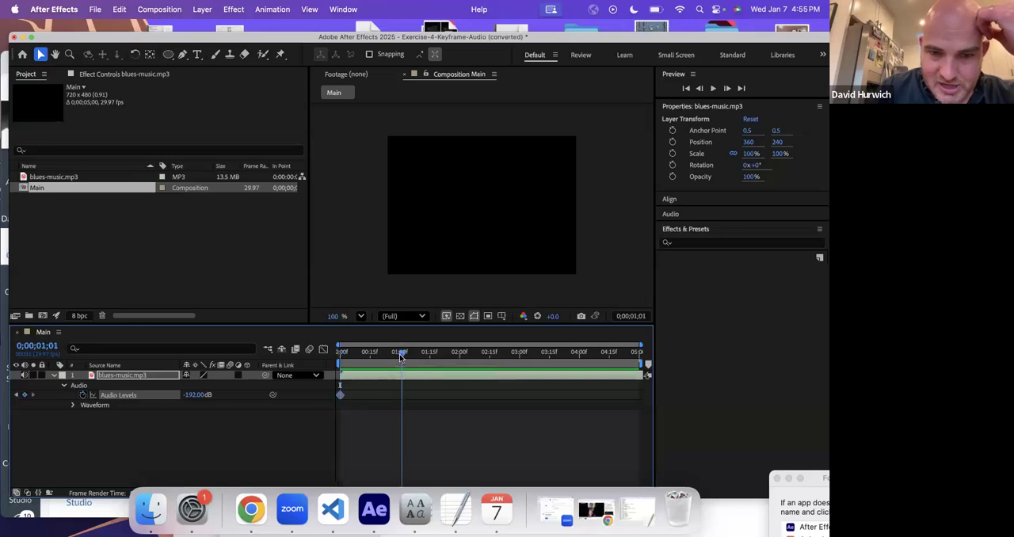
{"action": "left_click", "coordinate": [194, 394]}
{"action": "type", "text": "0"}
{"action": "key", "text": "Return"}
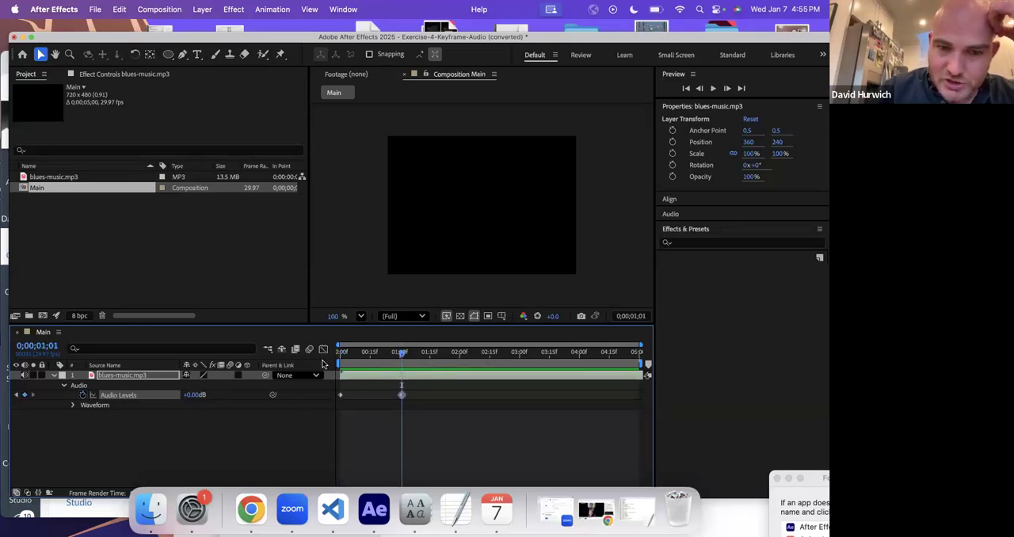
- Preview the audio fade-in on blues-music.mp3 twice from the start of the composition
{"action": "key", "text": "Home"}
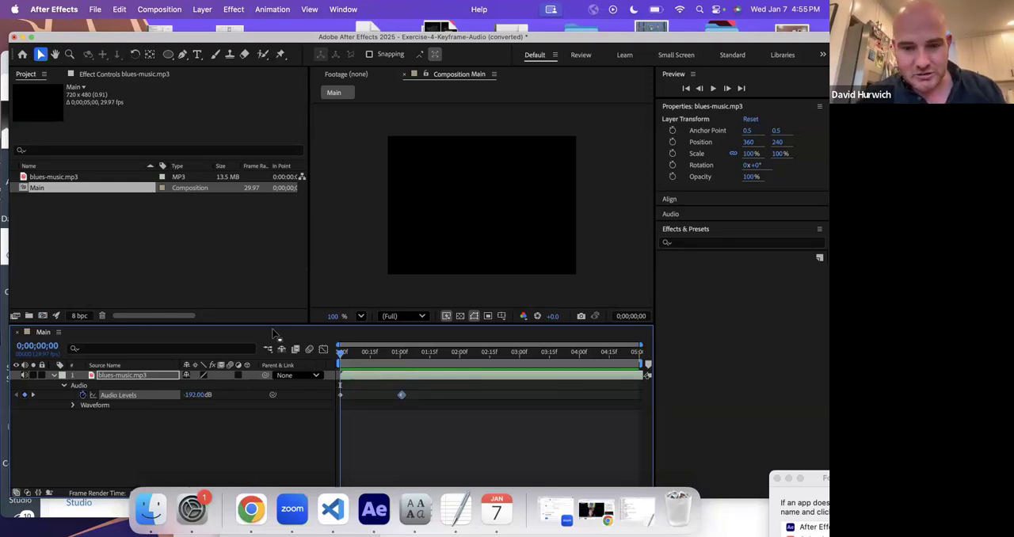
{"action": "key", "text": "space"}
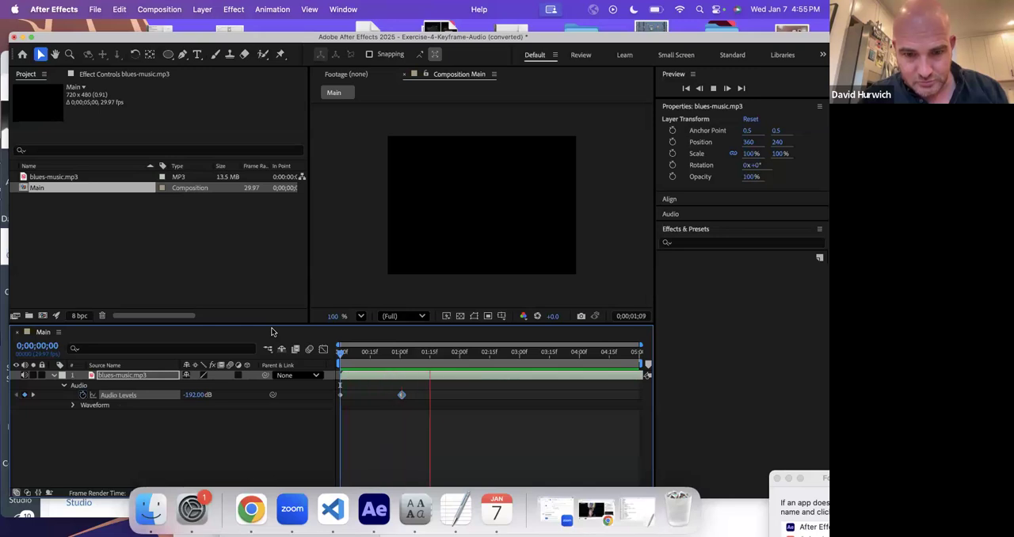
{"action": "key", "text": "space"}
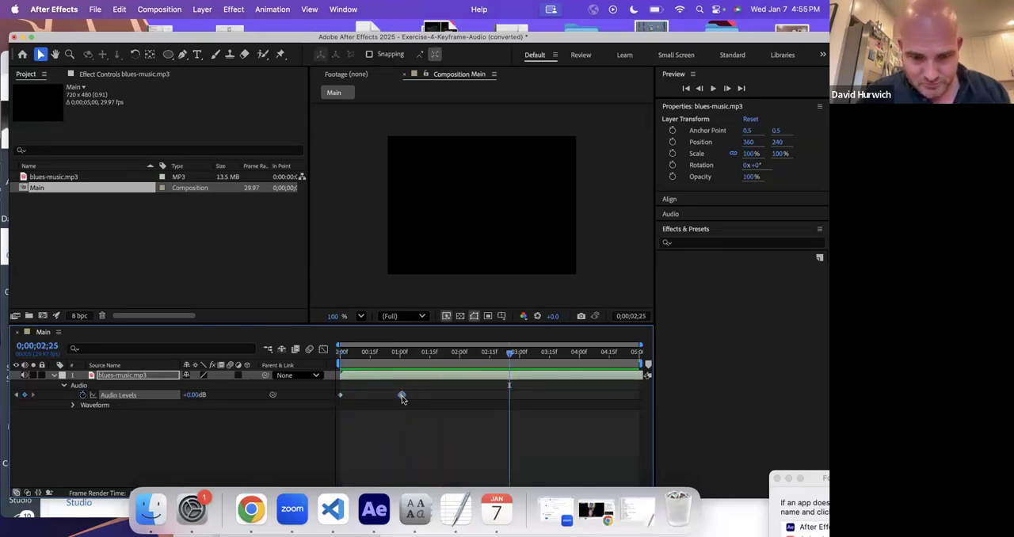
{"action": "left_click_drag", "start_coordinate": [354, 354], "coordinate": [328, 353]}
{"action": "key", "text": "space"}
{"action": "key", "text": "space"}
- Change the Audio Levels keyframe at the start of blues-music.mp3 to -61 dB and preview the fade-in
{"action": "left_click_drag", "start_coordinate": [343, 360], "coordinate": [328, 361]}
{"action": "right_click", "coordinate": [328, 361]}
{"action": "left_click", "coordinate": [198, 394]}
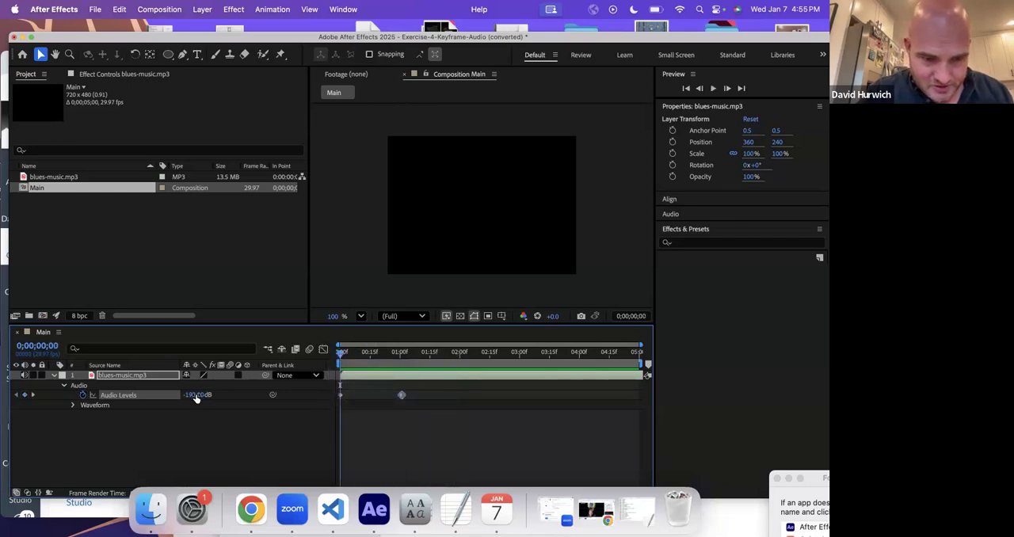
{"action": "left_click", "coordinate": [116, 385]}
{"action": "left_click_drag", "start_coordinate": [234, 389], "coordinate": [264, 388]}
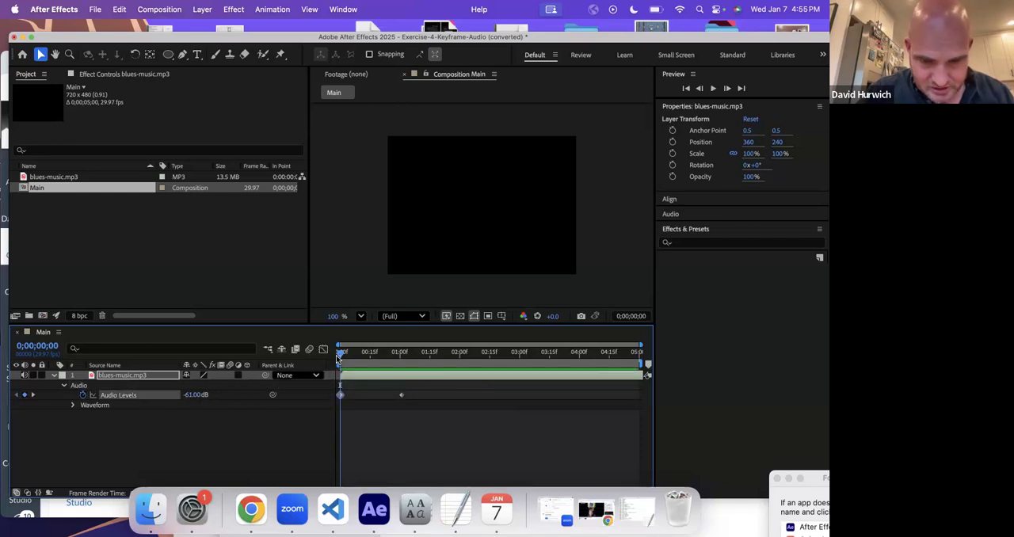
{"action": "key", "text": "space"}
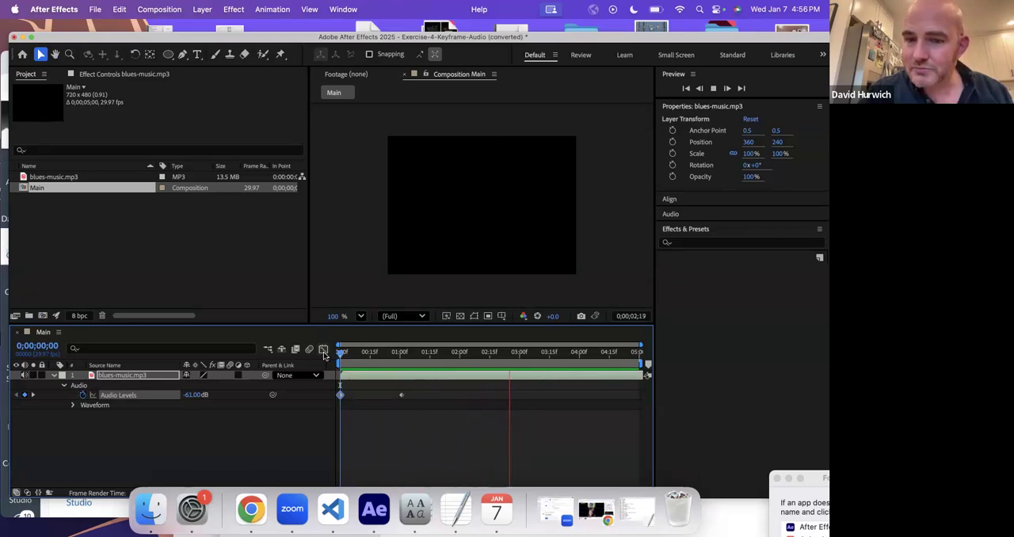
{"action": "key", "text": "space"}
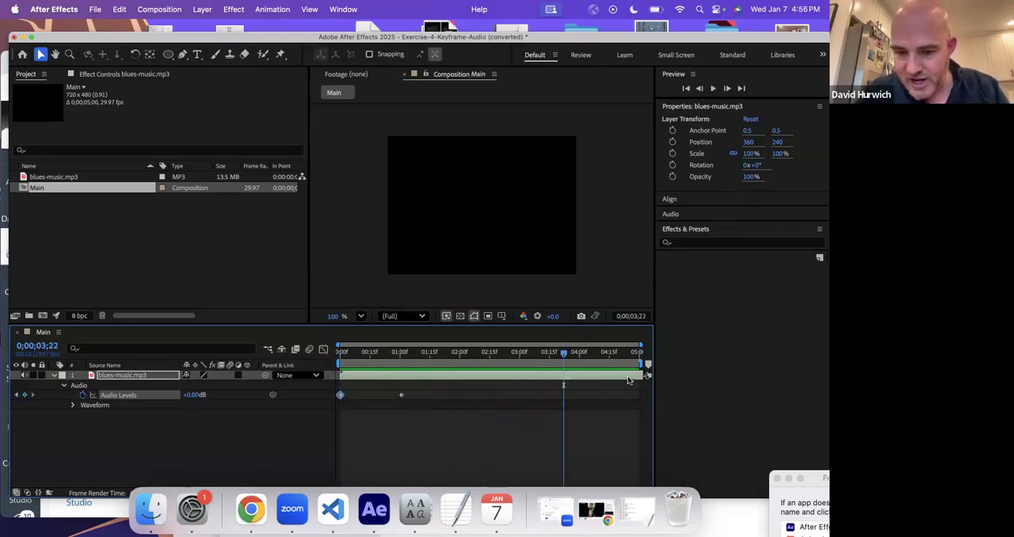
- Keyframe a fade-out on blues-music.mp3 with Audio Levels of 0 dB at 0;00;04;00 and -54 dB at 0;00;04;29
{"action": "left_click", "coordinate": [578, 353]}
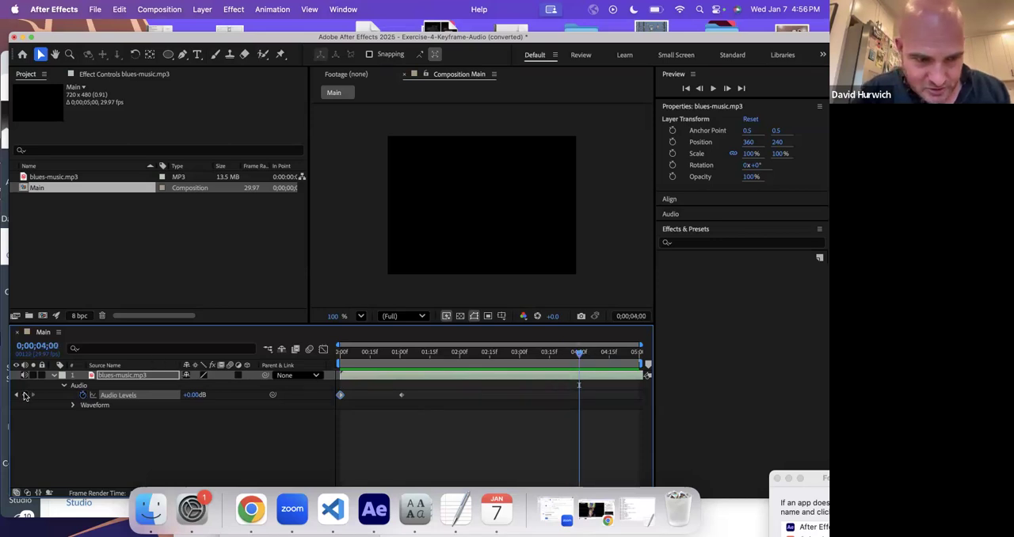
{"action": "left_click_drag", "start_coordinate": [594, 353], "coordinate": [638, 354]}
{"action": "left_click_drag", "start_coordinate": [193, 397], "coordinate": [158, 397]}
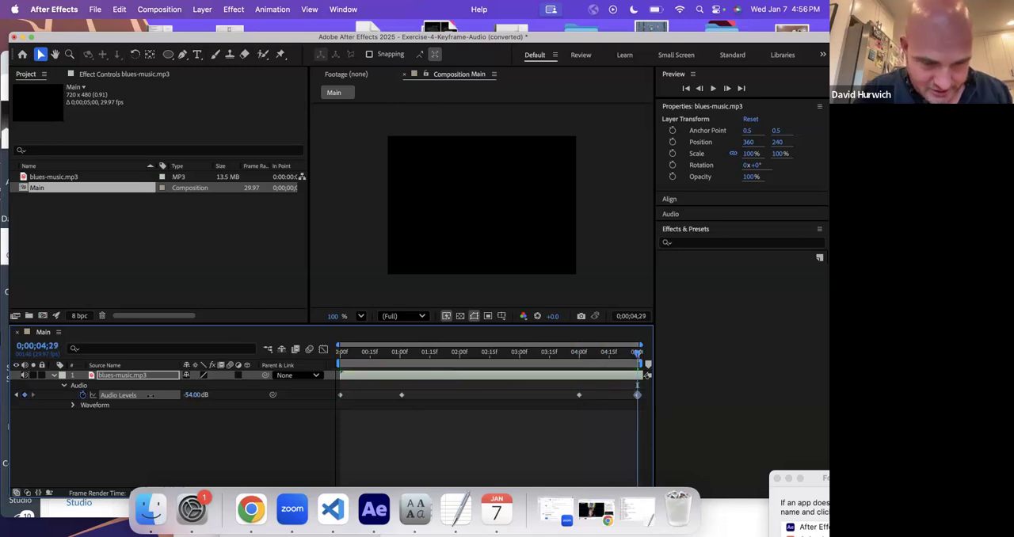
- Preview the fade-out on blues-music.mp3 from 0;00;02;25, and play the composition again from near its start
{"action": "left_click", "coordinate": [509, 360]}
{"action": "key", "text": "space"}
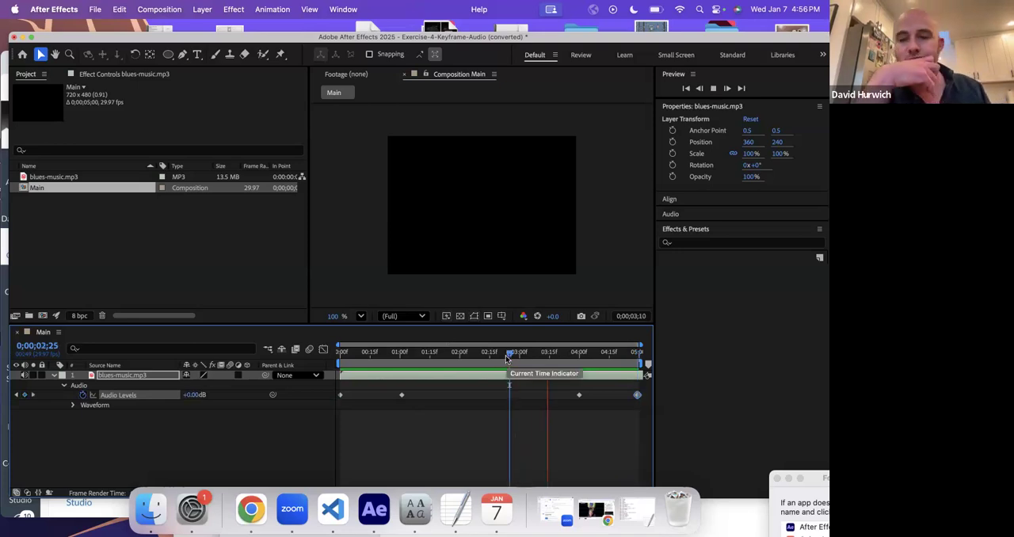
{"action": "key", "text": "space"}
{"action": "key", "text": "space"}
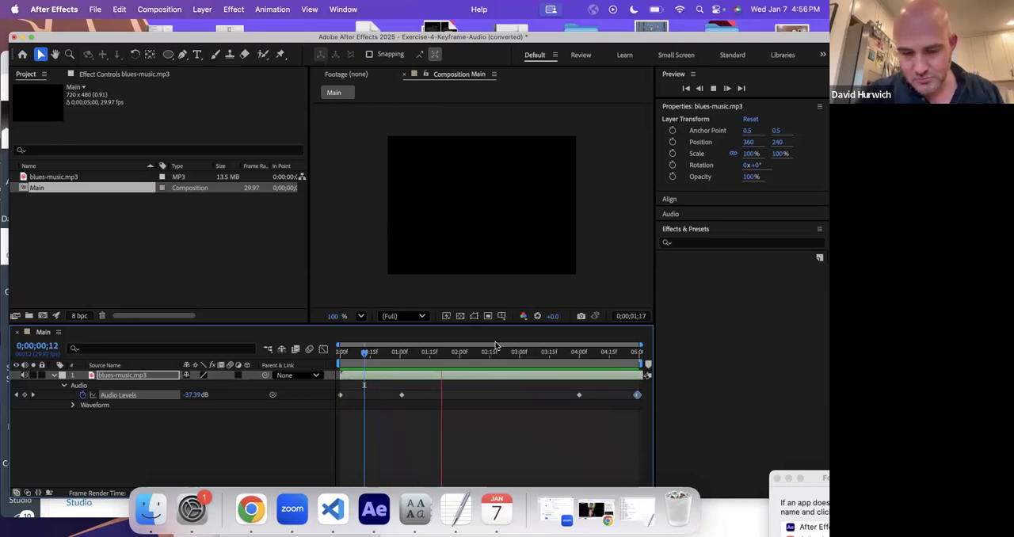
{"action": "key", "text": "space"}
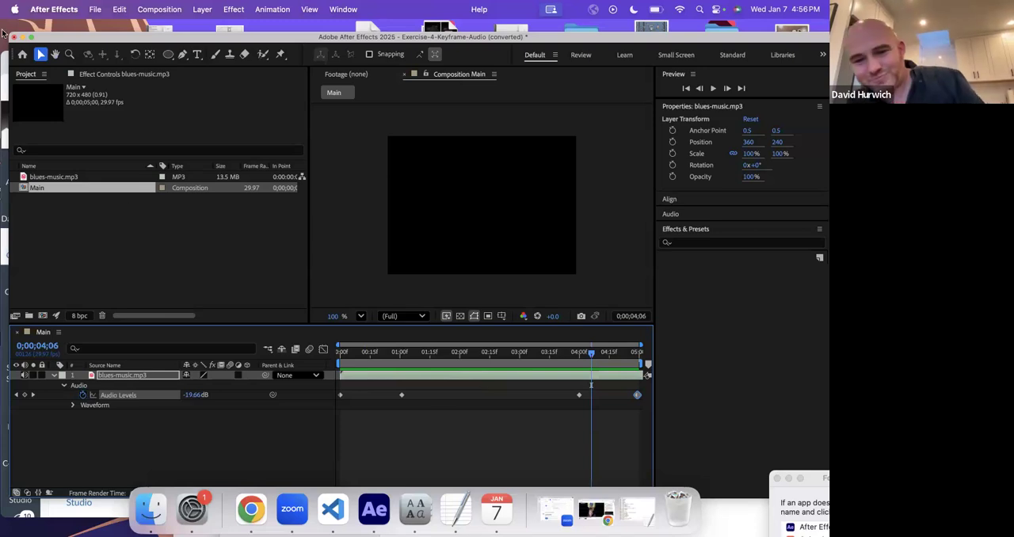
- Save the project as "Exercise-4-Keyframe-Audio (converted)" in the Exercises folder and open Exercise-5-Audio-Meter.aep
{"action": "key", "text": "super+s"}
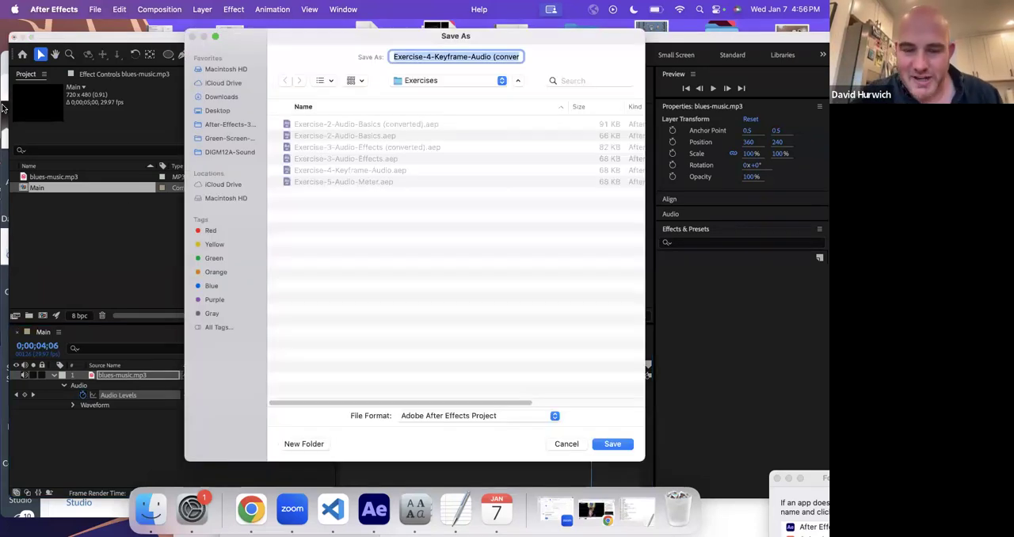
{"action": "key", "text": "Return"}
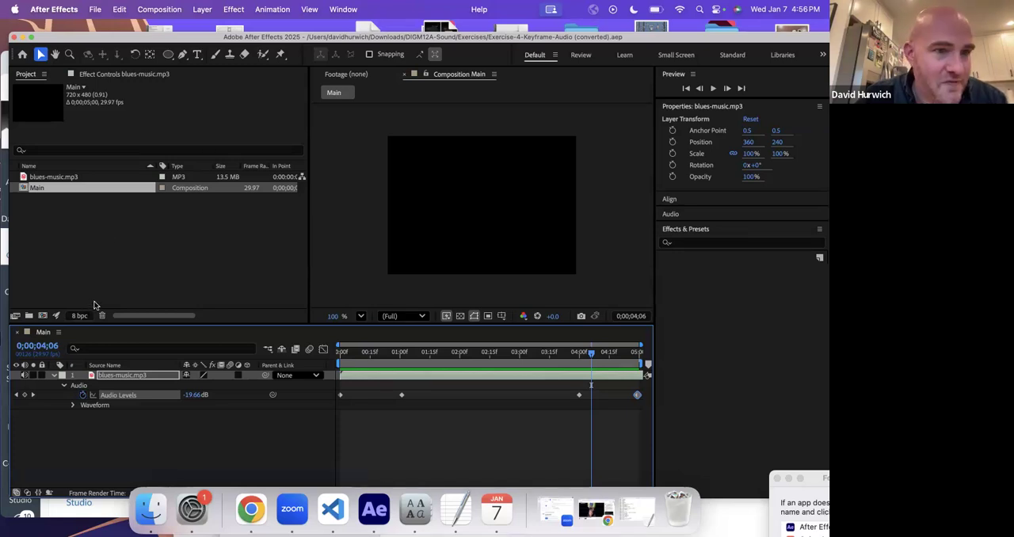
{"action": "left_click", "coordinate": [94, 9]}
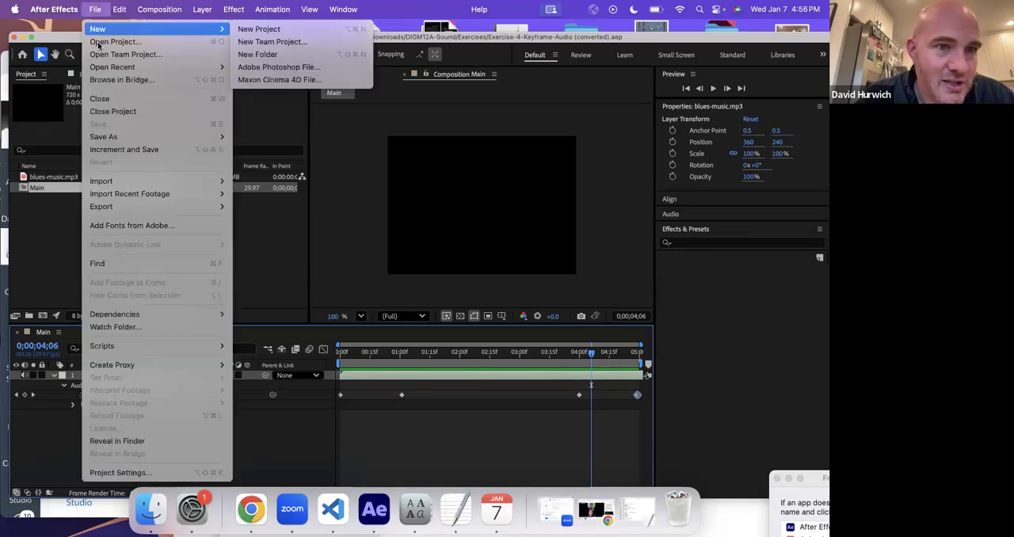
{"action": "key", "text": "Escape"}
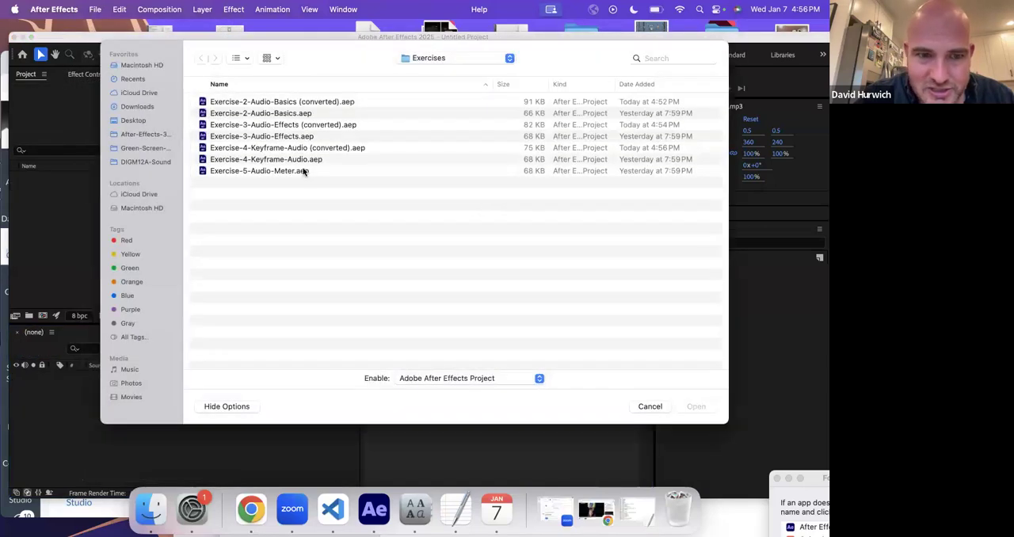
{"action": "double_click", "coordinate": [303, 172]}
{"action": "left_click", "coordinate": [529, 312]}
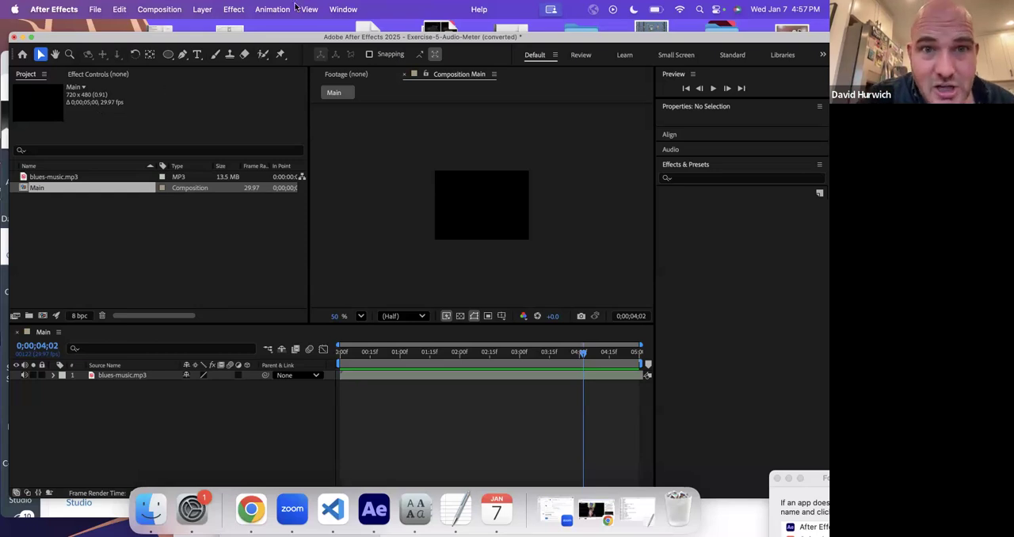
- Display the Audio panel and preview the Main composition from the start to watch the audio meter
{"action": "left_click", "coordinate": [341, 10]}
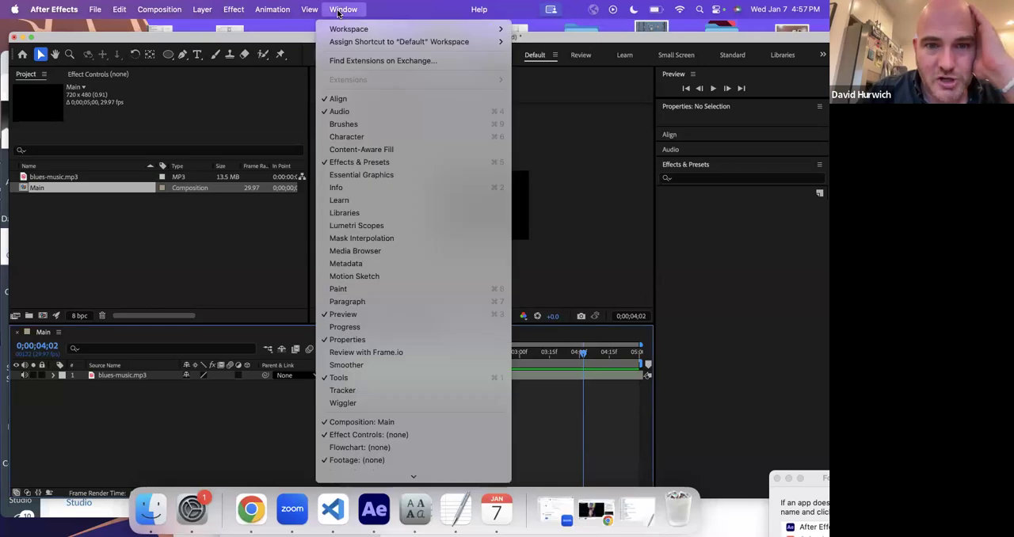
{"action": "left_click", "coordinate": [376, 110]}
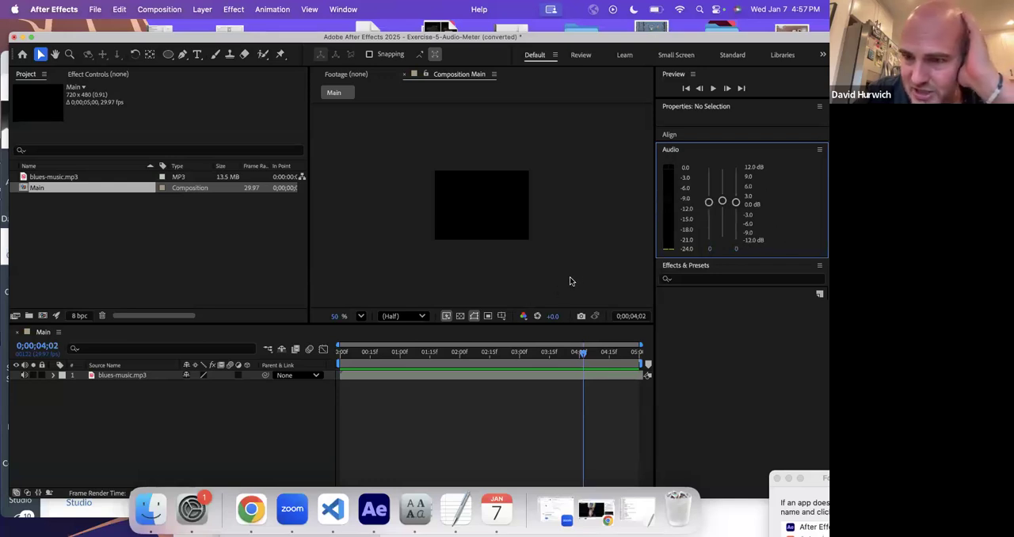
{"action": "left_click_drag", "start_coordinate": [353, 359], "coordinate": [330, 363]}
{"action": "key", "text": "space"}
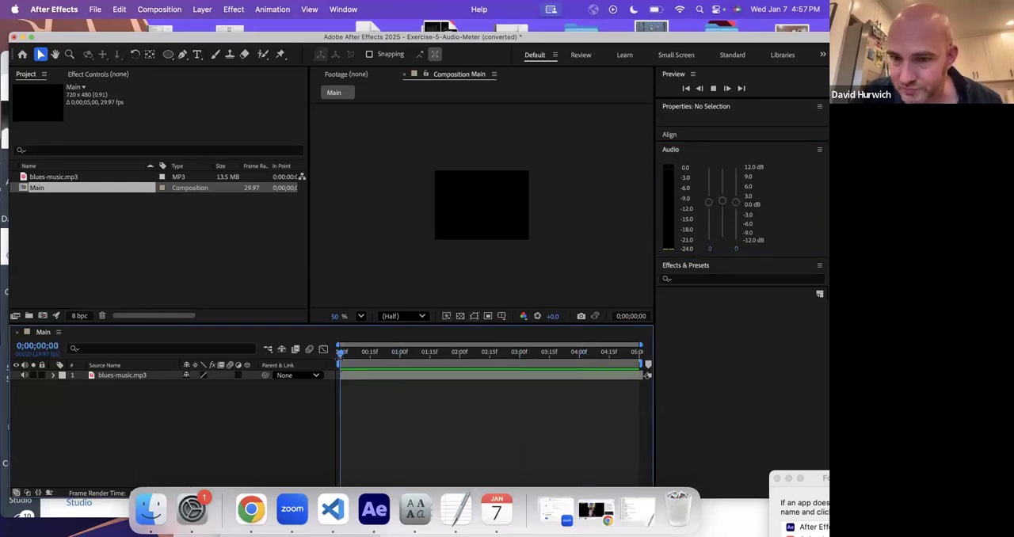
{"action": "left_click", "coordinate": [712, 210]}
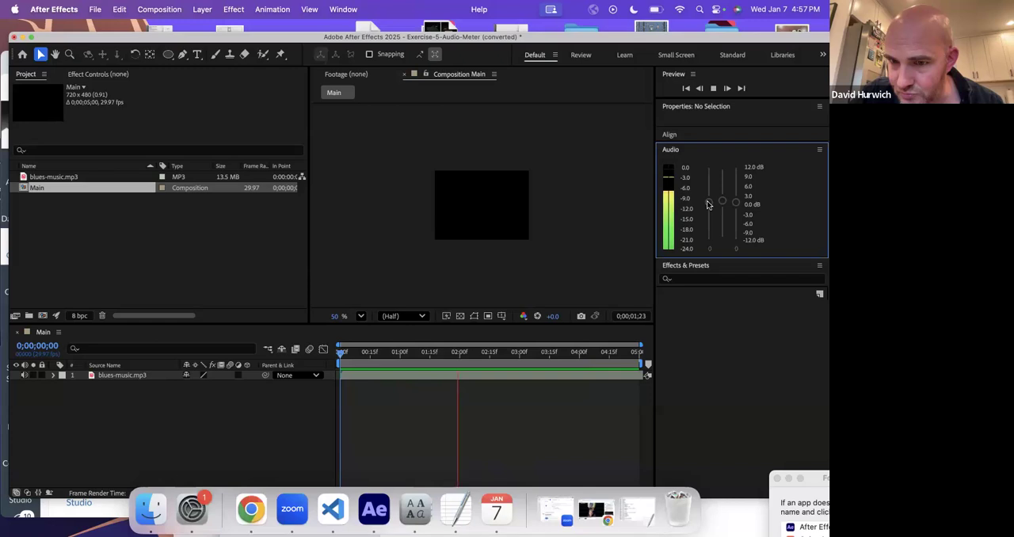
{"action": "key", "text": "space"}
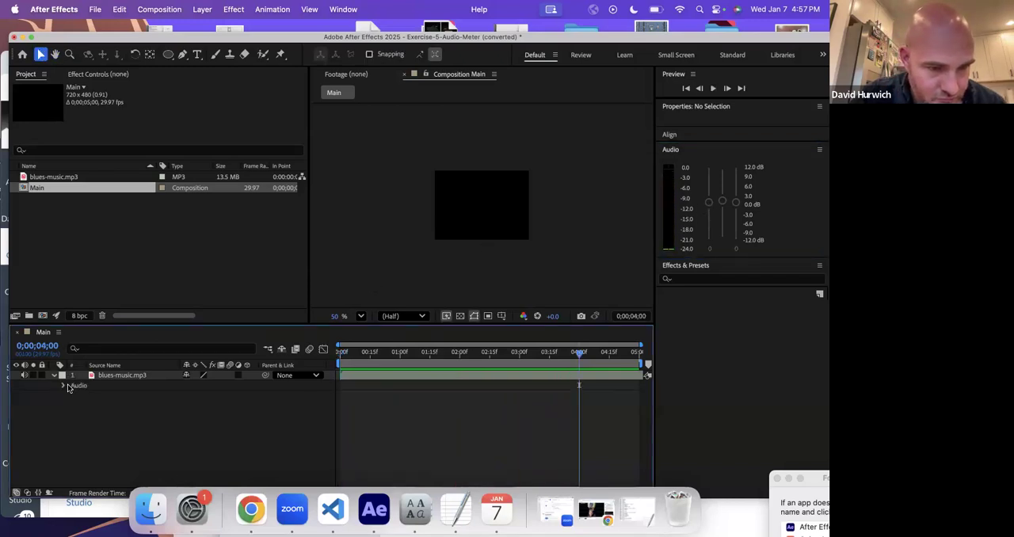
- Reveal the Audio Levels of blues-music.mp3, turn on keyframing at the start of the composition, and preview with the meter
{"action": "left_click", "coordinate": [62, 386]}
{"action": "left_click", "coordinate": [338, 360]}
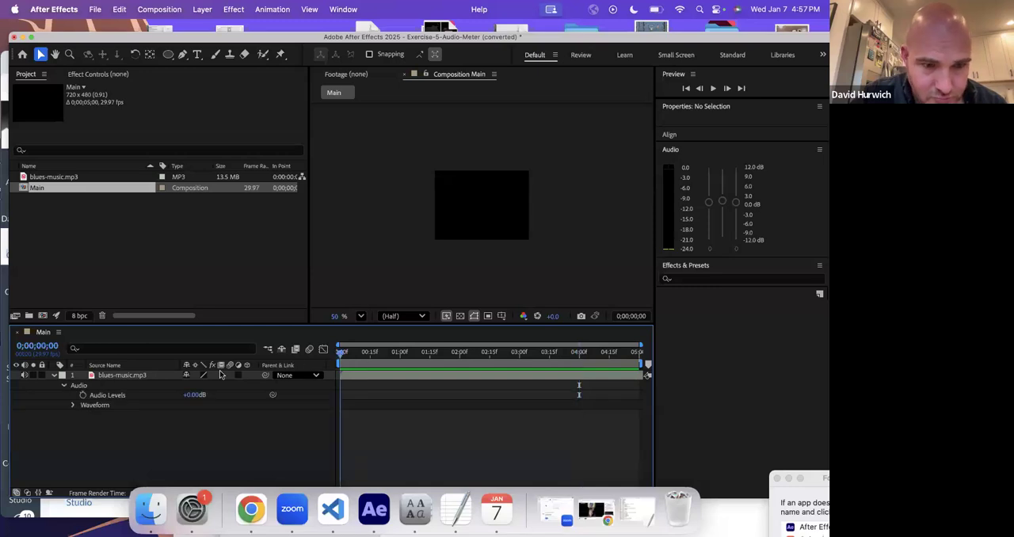
{"action": "left_click", "coordinate": [83, 394]}
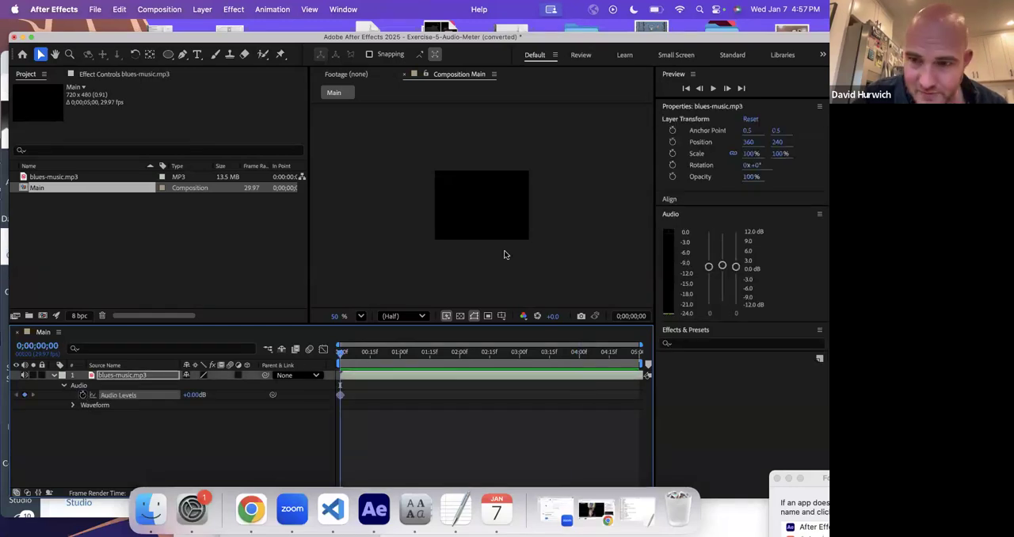
{"action": "key", "text": "space"}
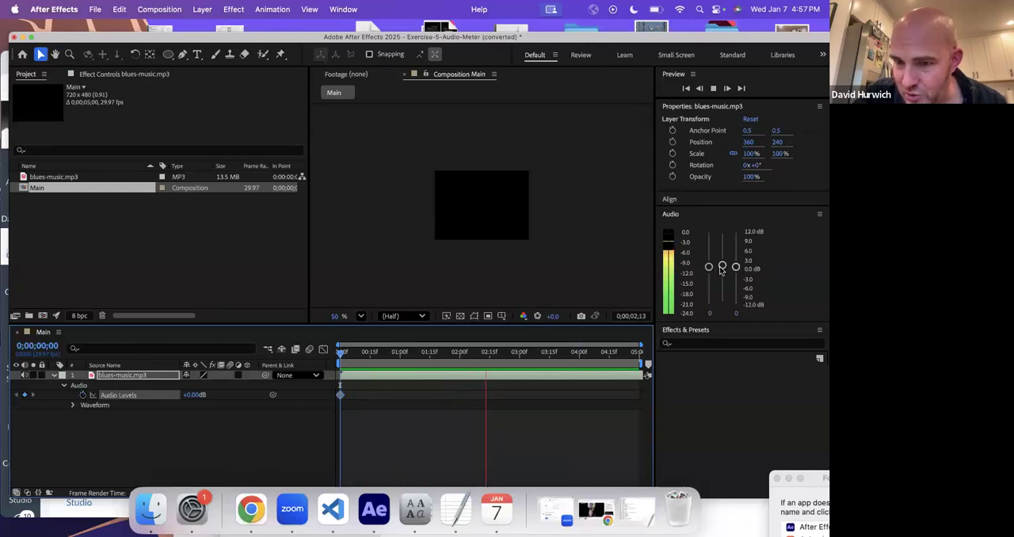
{"action": "key", "text": "space"}
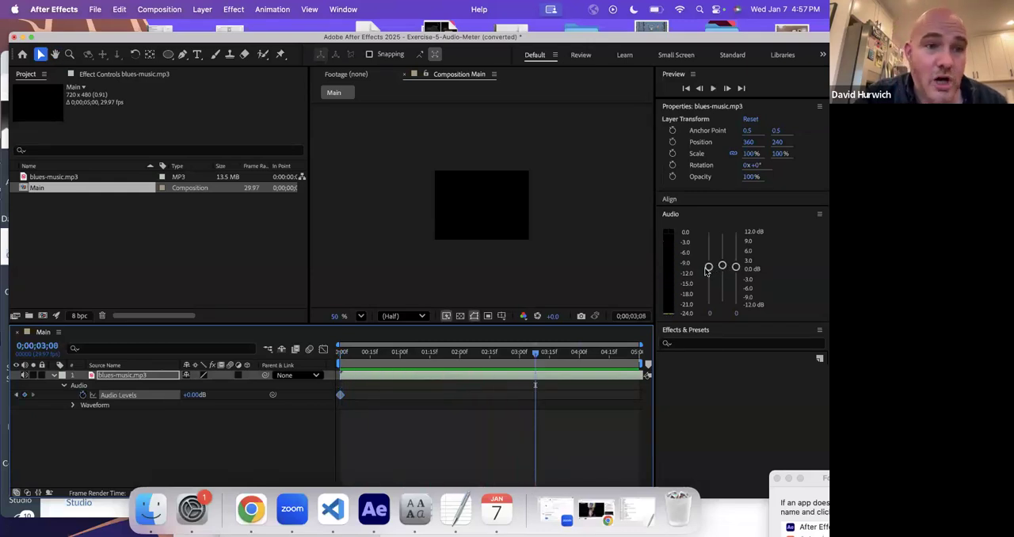
- While previewing from the start, lower the left channel of blues-music.mp3 to -12 dB and bring it back to about -0.2 dB
{"action": "left_click_drag", "start_coordinate": [352, 349], "coordinate": [339, 351]}
{"action": "key", "text": "space"}
{"action": "left_click_drag", "start_coordinate": [709, 267], "coordinate": [709, 302]}
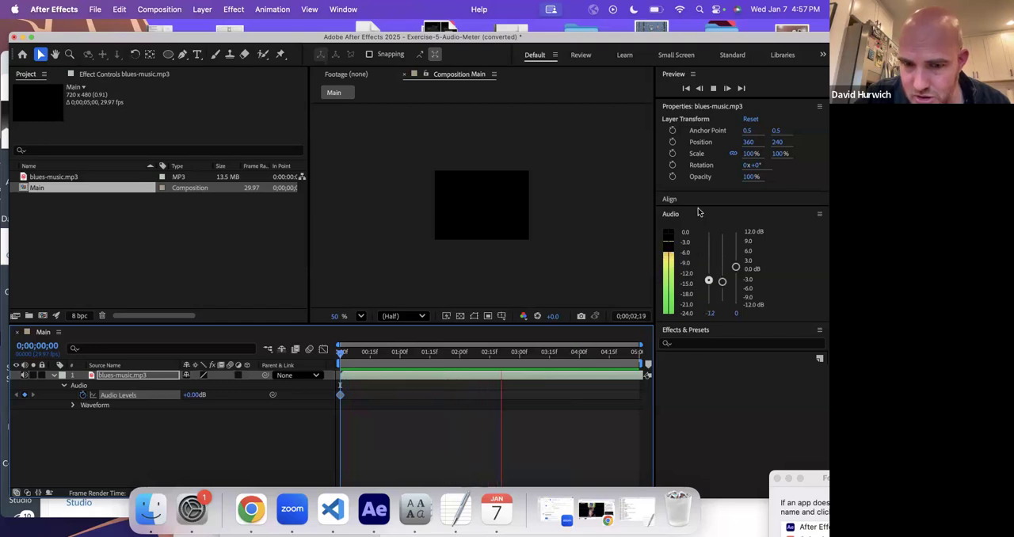
{"action": "left_click_drag", "start_coordinate": [709, 301], "coordinate": [712, 267]}
{"action": "key", "text": "space"}
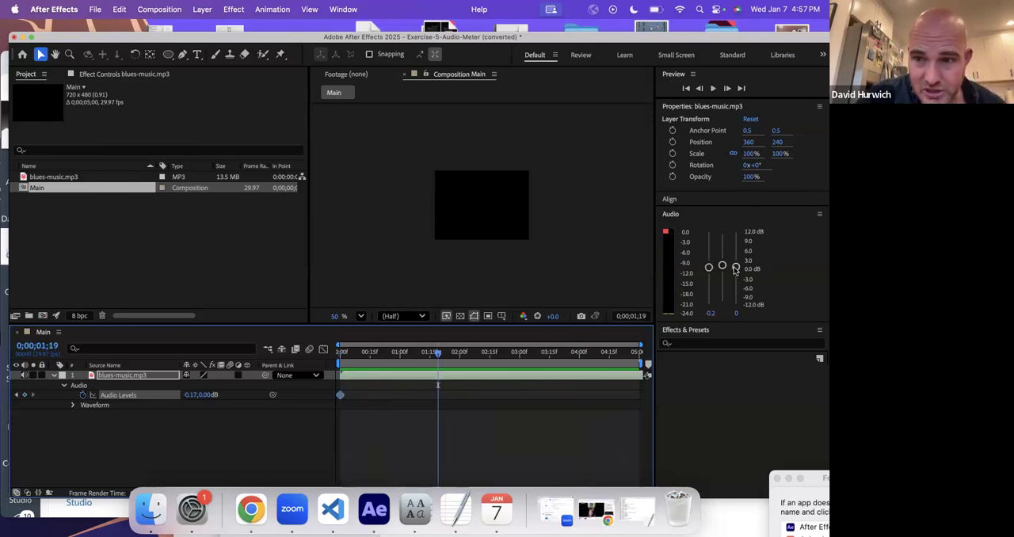
- Raise the left channel of blues-music.mp3 to 12 dB at 0;00;01;19 and preview from the start
{"action": "left_click_drag", "start_coordinate": [708, 267], "coordinate": [709, 231]}
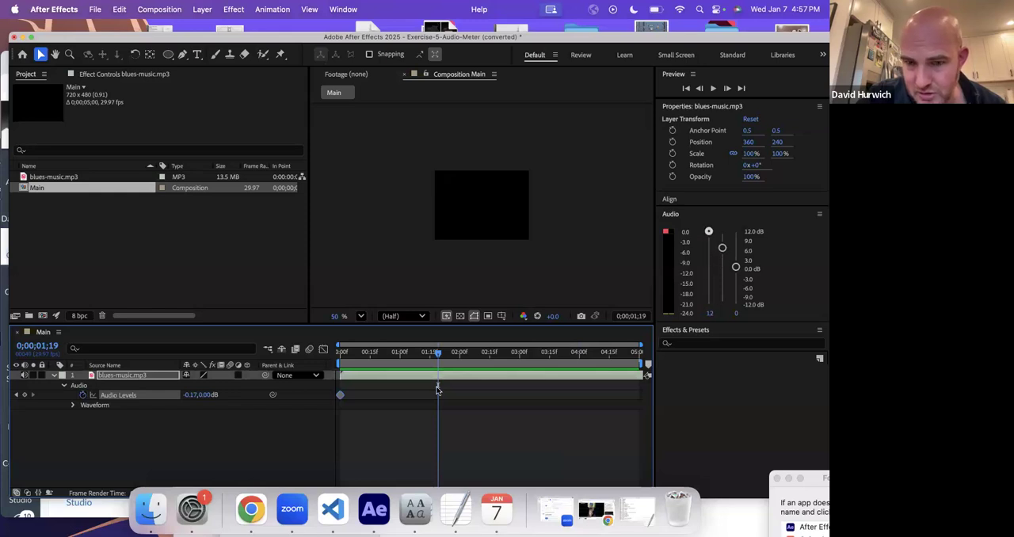
{"action": "left_click_drag", "start_coordinate": [349, 364], "coordinate": [340, 362]}
{"action": "key", "text": "space"}
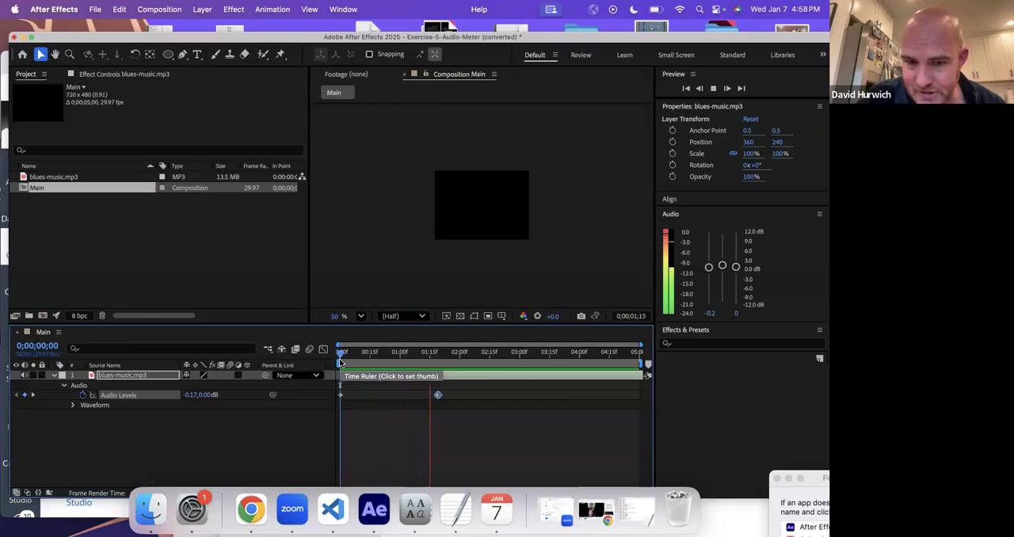
{"action": "key", "text": "space"}
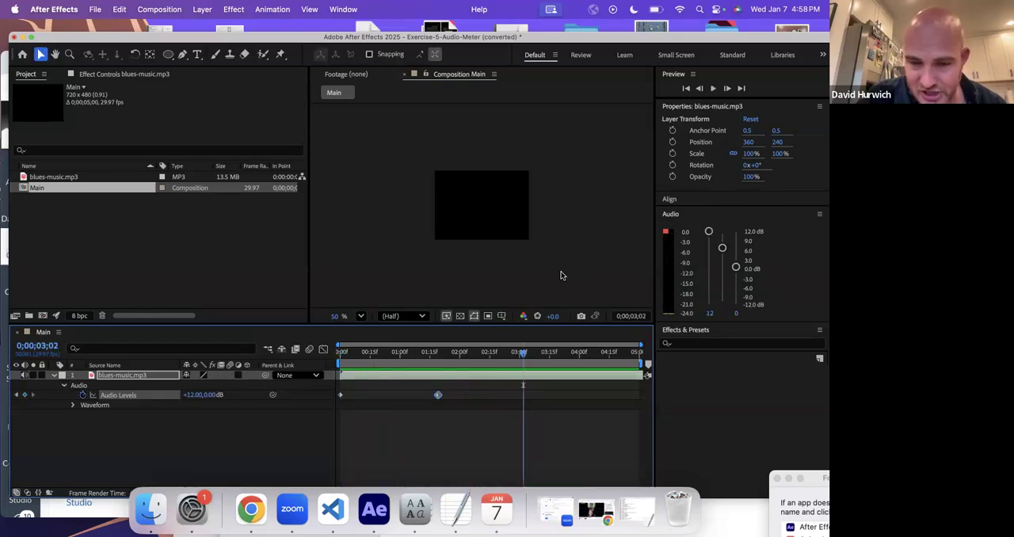
- Undo the left channel changes and the Audio Levels keyframing on blues-music.mp3
{"action": "key", "text": "super+z"}
{"action": "key", "text": "super+z"}
{"action": "key", "text": "super+z"}
{"action": "key", "text": "super+z"}
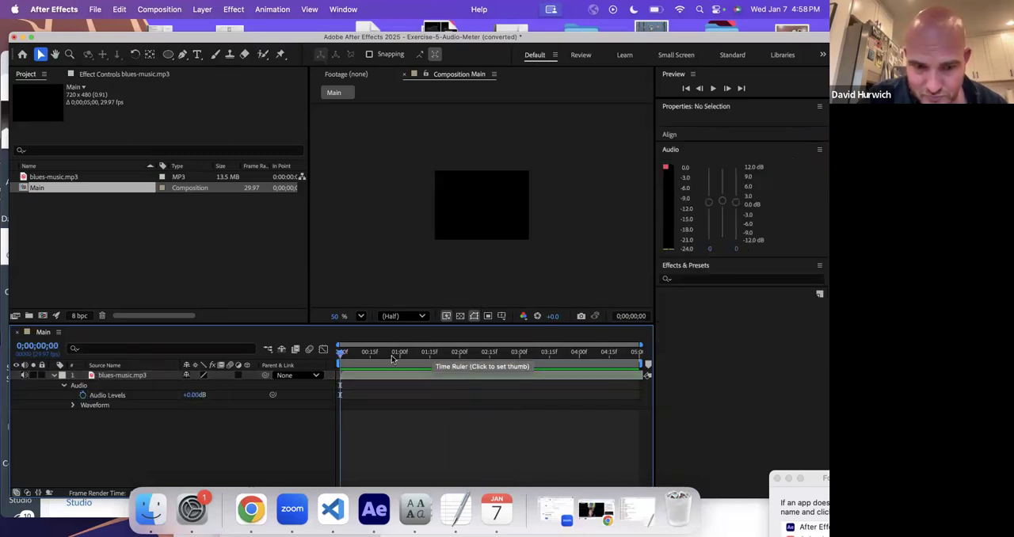
{"action": "left_click", "coordinate": [669, 229]}
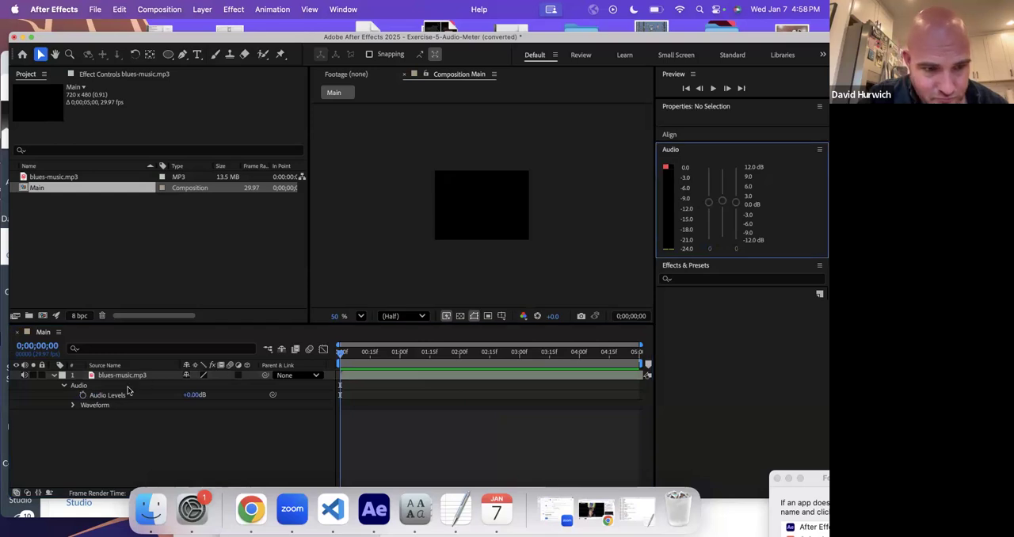
- Turn on Audio Levels keyframing at the start of blues-music.mp3, raise the right channel to 12 dB, and preview the meter
{"action": "left_click", "coordinate": [83, 395]}
{"action": "left_click_drag", "start_coordinate": [736, 267], "coordinate": [736, 231]}
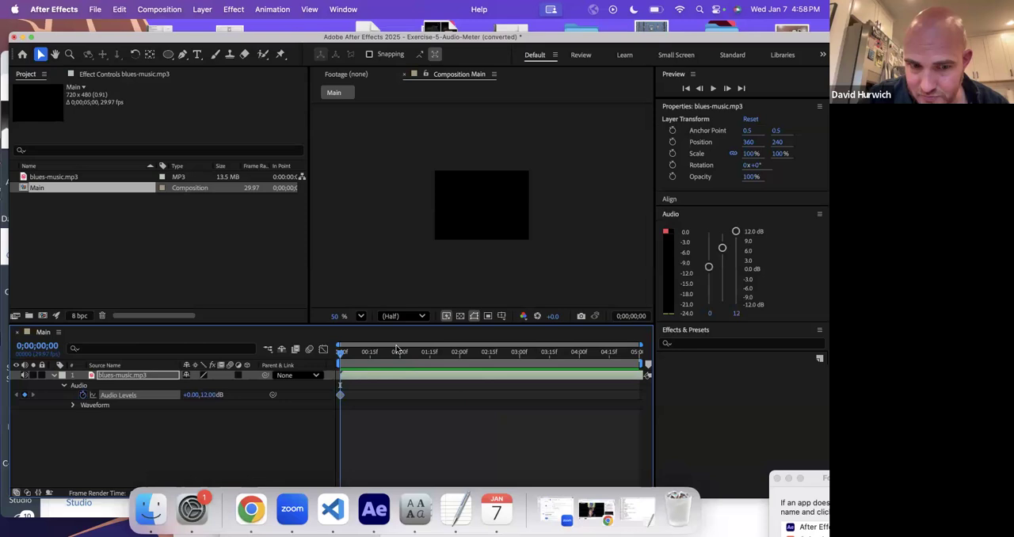
{"action": "key", "text": "space"}
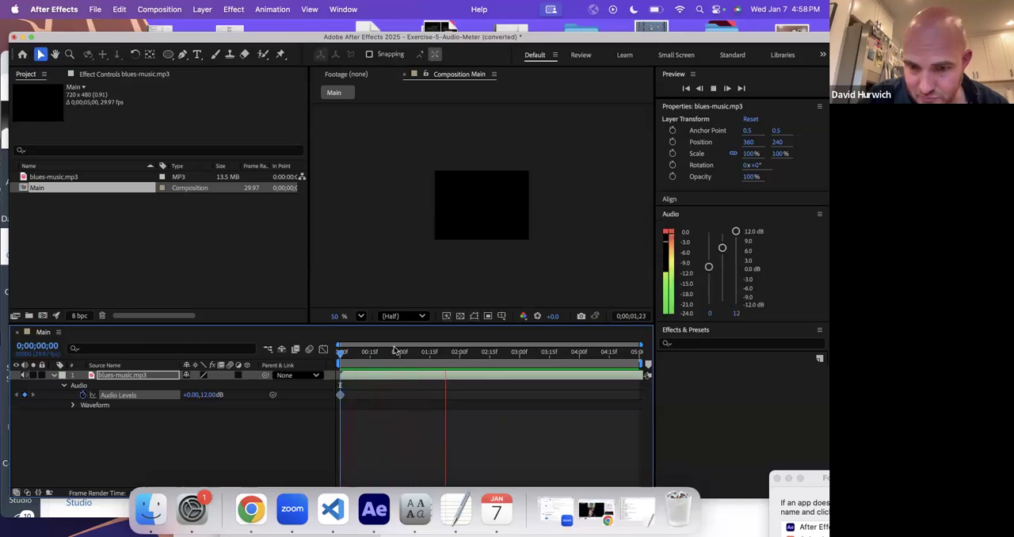
{"action": "key", "text": "space"}
- Lower the right channel of blues-music.mp3 to about 0.1 dB and turn off keyframing for Audio Levels
{"action": "left_click_drag", "start_coordinate": [736, 232], "coordinate": [734, 269]}
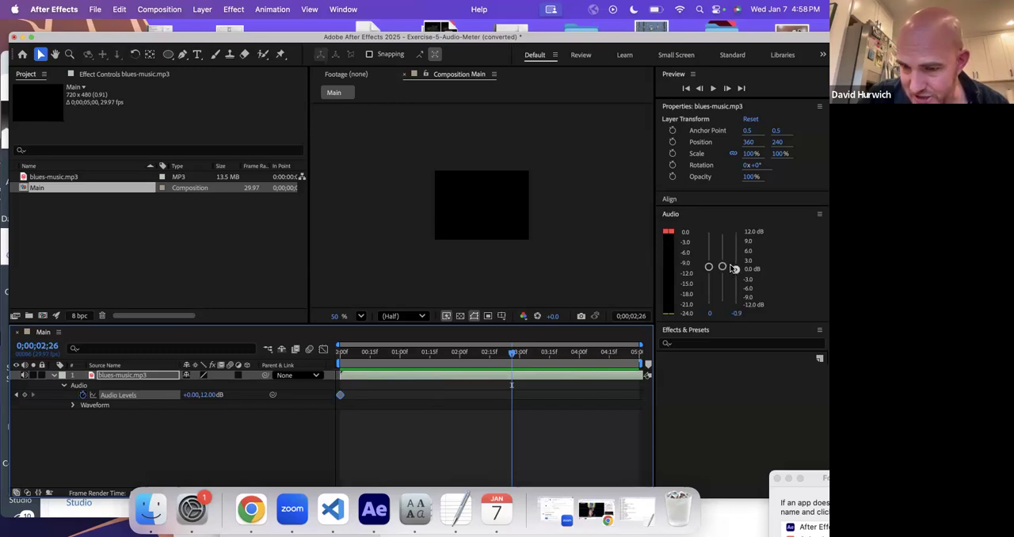
{"action": "left_click_drag", "start_coordinate": [733, 266], "coordinate": [732, 267]}
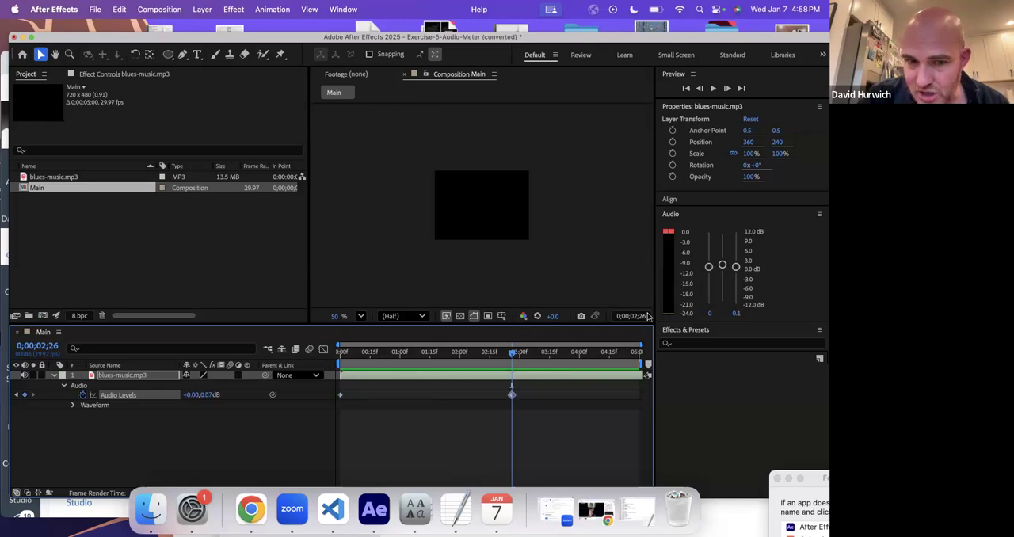
{"action": "left_click", "coordinate": [83, 395]}
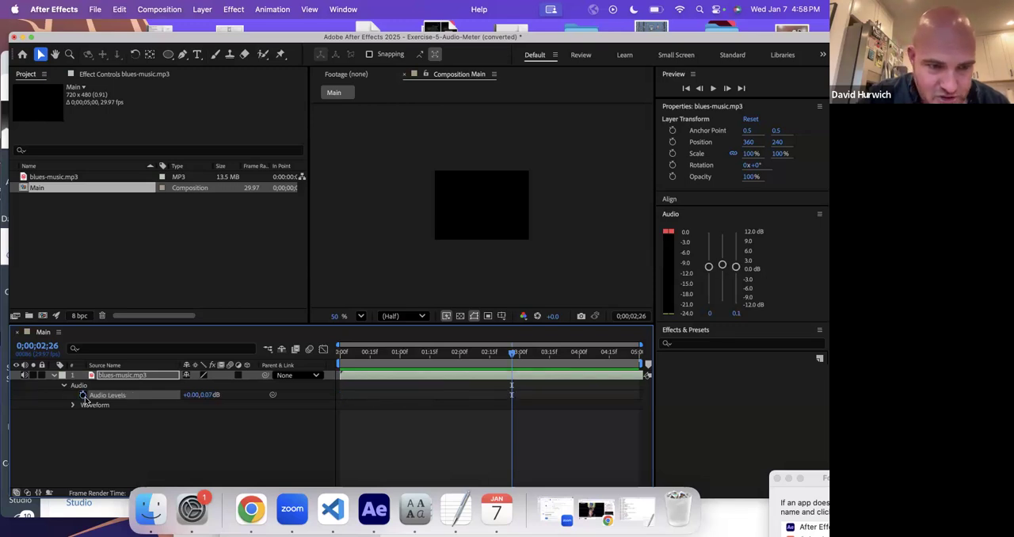
- Turn on Audio Levels keyframing at the start of blues-music.mp3, raise both channels to 12 dB, and preview the meter
{"action": "left_click", "coordinate": [339, 354]}
{"action": "left_click", "coordinate": [84, 395]}
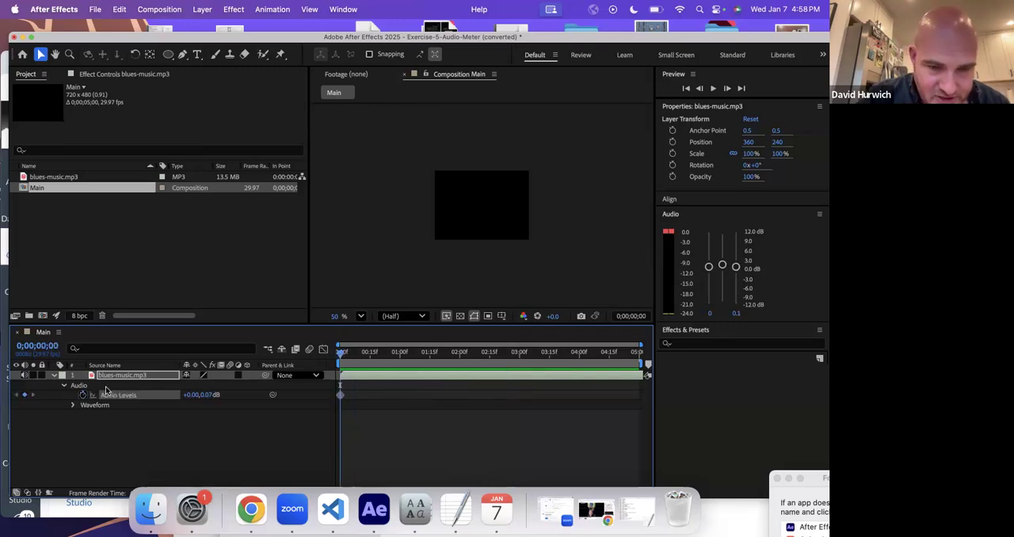
{"action": "key", "text": "space"}
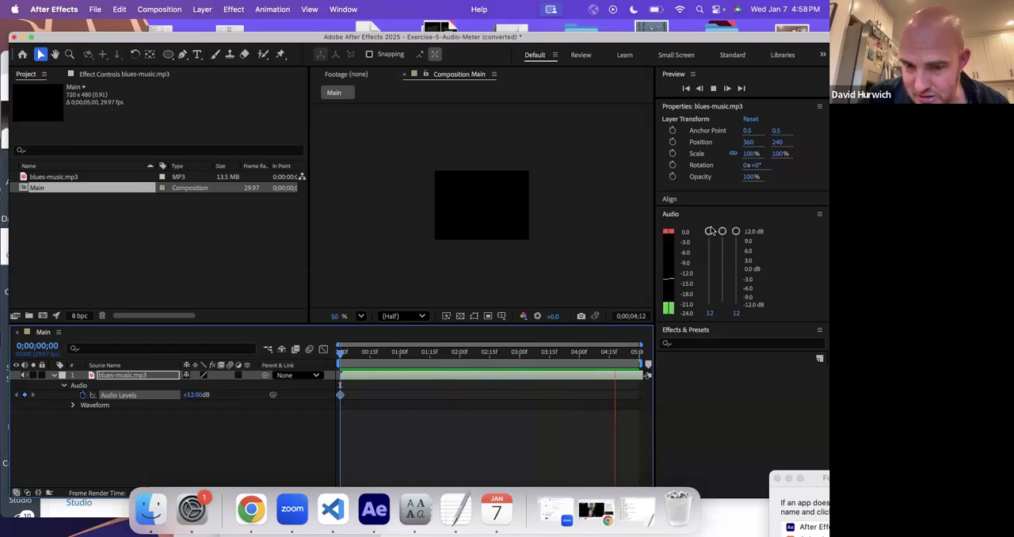
{"action": "key", "text": "space"}
- Move the overall level of blues-music.mp3 down and up during playback to keyframe it at several points, ending at 2.85 dB at 0;00;04;26
{"action": "key", "text": "space"}
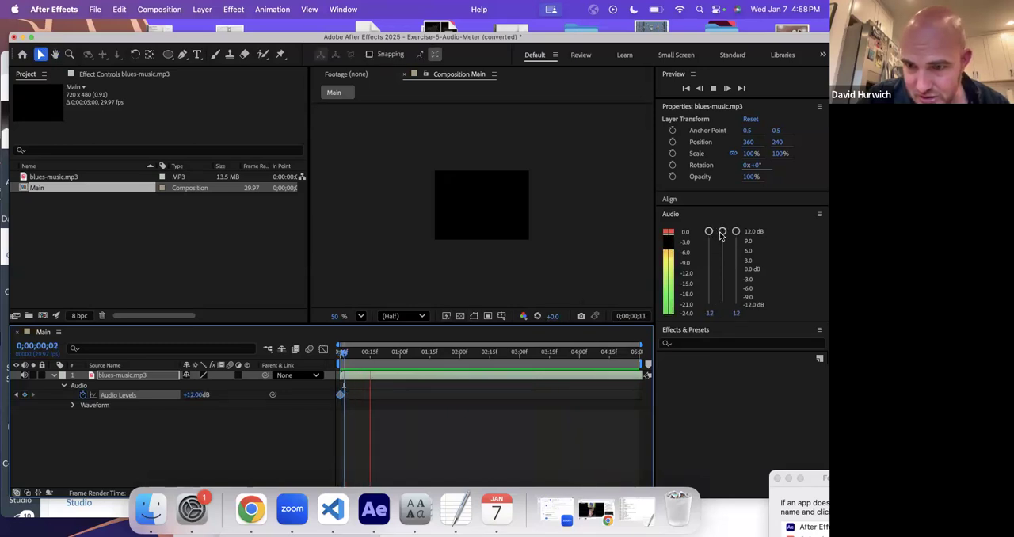
{"action": "left_click_drag", "start_coordinate": [721, 231], "coordinate": [723, 277]}
{"action": "key", "text": "space"}
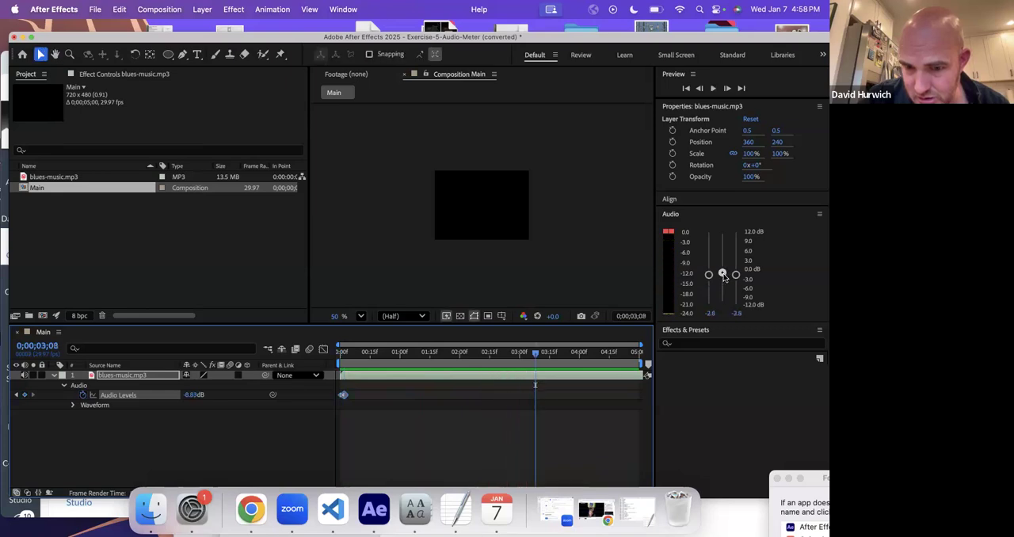
- Preview the keyframed level changes on blues-music.mp3 from the start and watch the audio meter
{"action": "key", "text": "space"}
{"action": "key", "text": "space"}
{"action": "left_click_drag", "start_coordinate": [723, 277], "coordinate": [722, 257]}
{"action": "left_click", "coordinate": [631, 365]}
{"action": "key", "text": "space"}
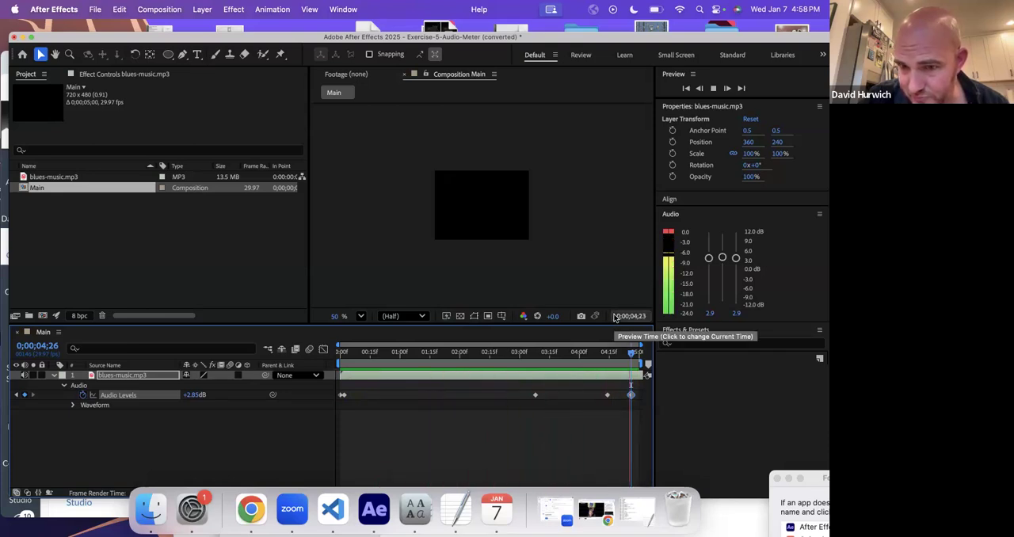
{"action": "key", "text": "space"}
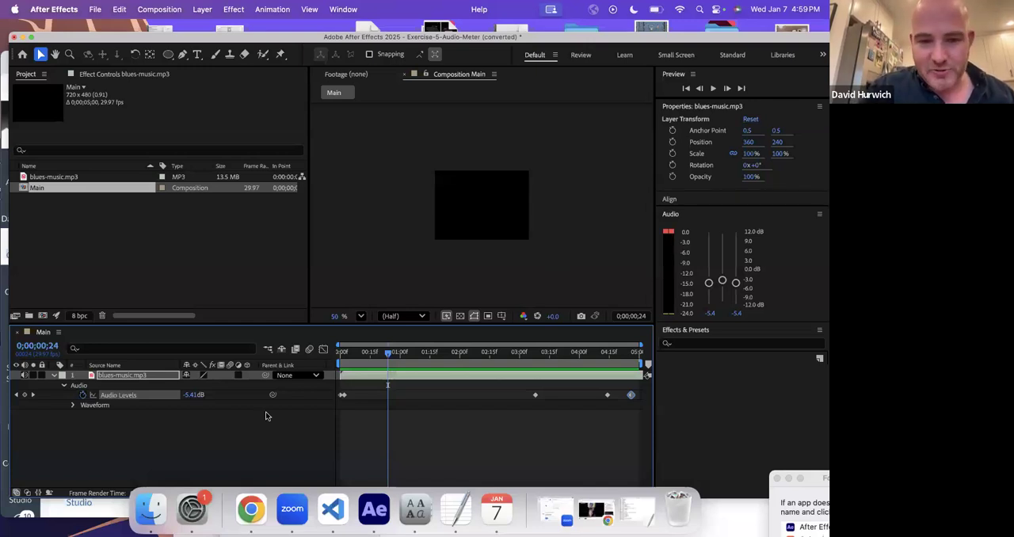
{"action": "key", "text": "space"}
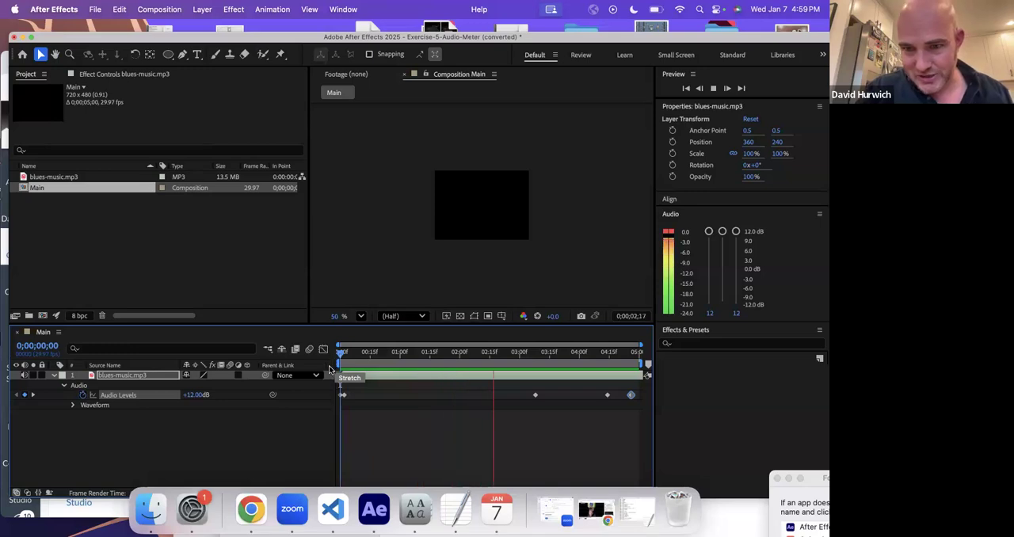
{"action": "key", "text": "space"}
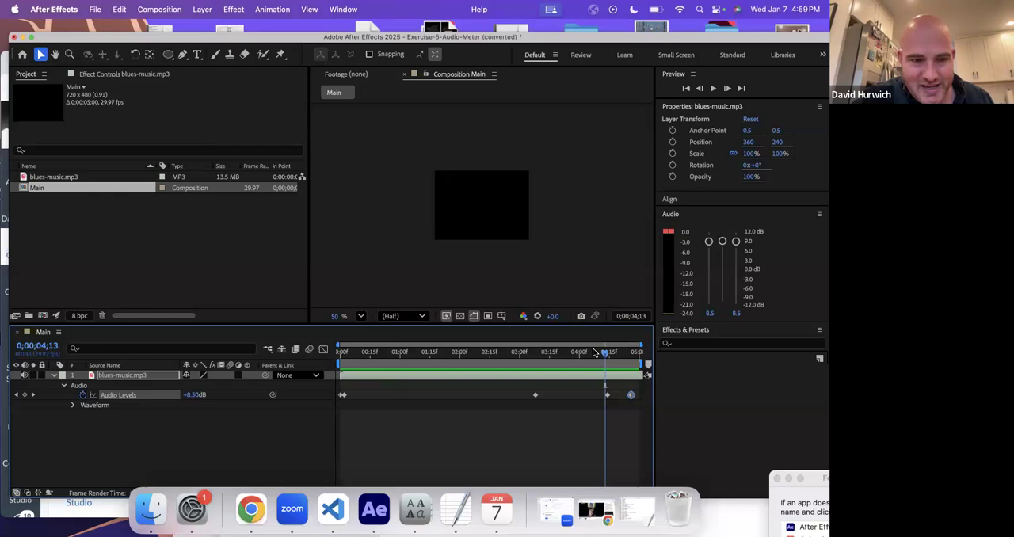
- Import 1000 Handz - Heartless.mp3 from Downloads and add it to the Main timeline below blues-music.mp3
{"action": "left_click", "coordinate": [92, 10]}
{"action": "mouse_move", "coordinate": [174, 182]}
{"action": "left_click", "coordinate": [278, 182]}
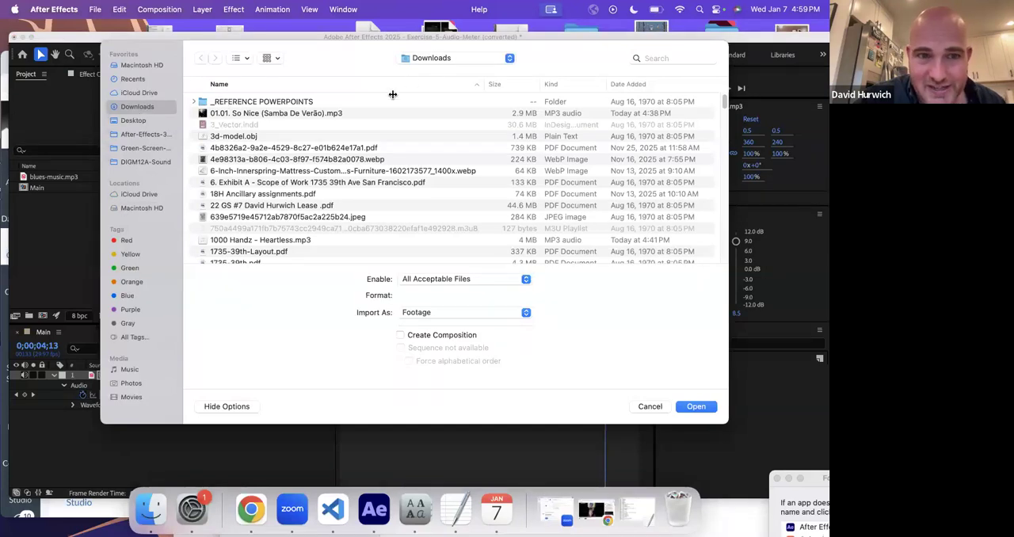
{"action": "left_click", "coordinate": [637, 83]}
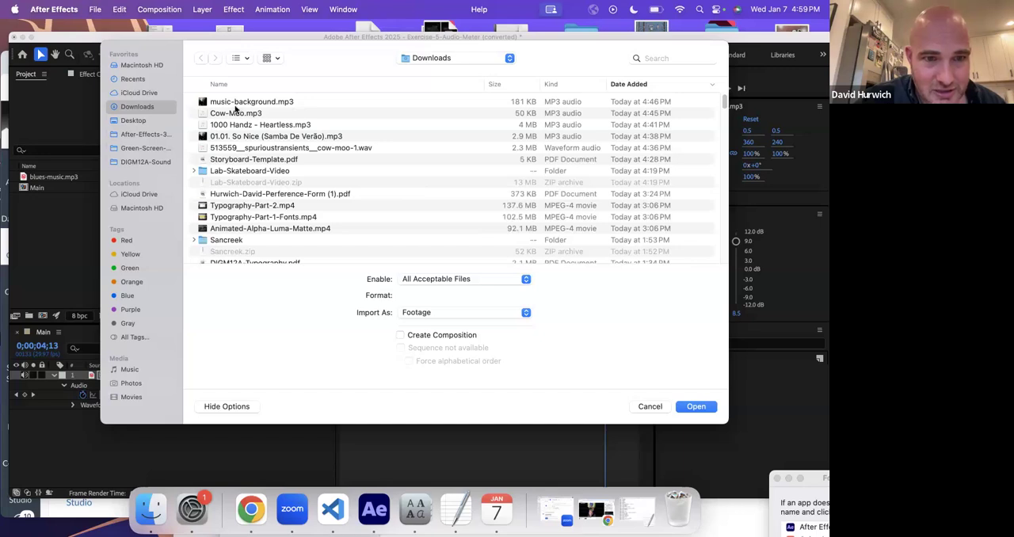
{"action": "double_click", "coordinate": [235, 127]}
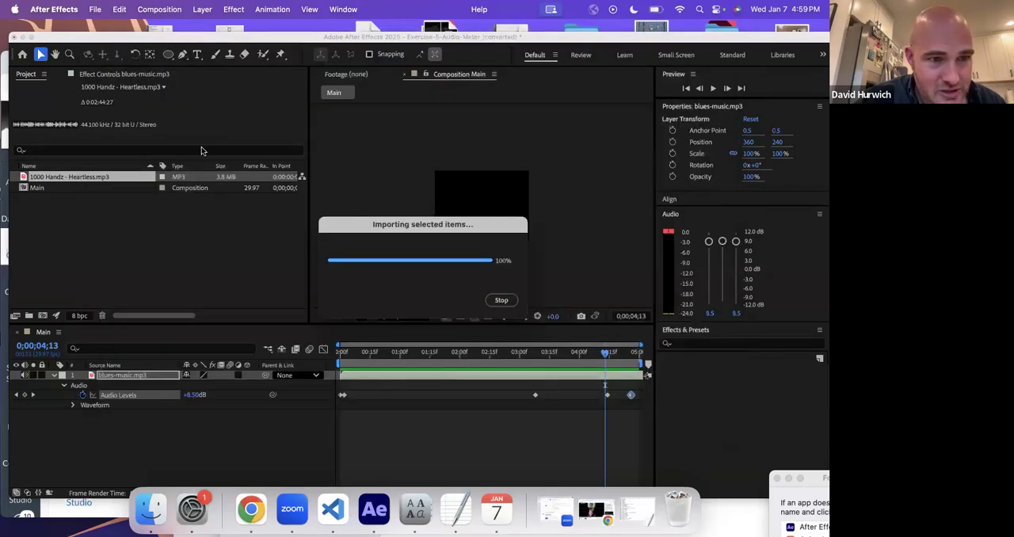
{"action": "left_click_drag", "start_coordinate": [95, 179], "coordinate": [148, 409]}
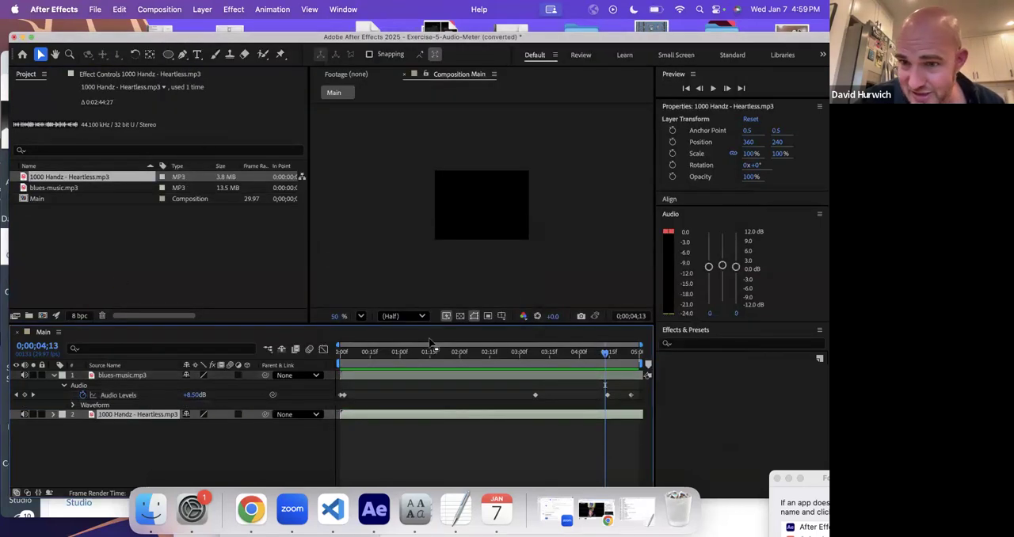
- Turn off Audio Levels keyframing on blues-music.mp3 at the start of the composition and collapse the layer
{"action": "key", "text": "space"}
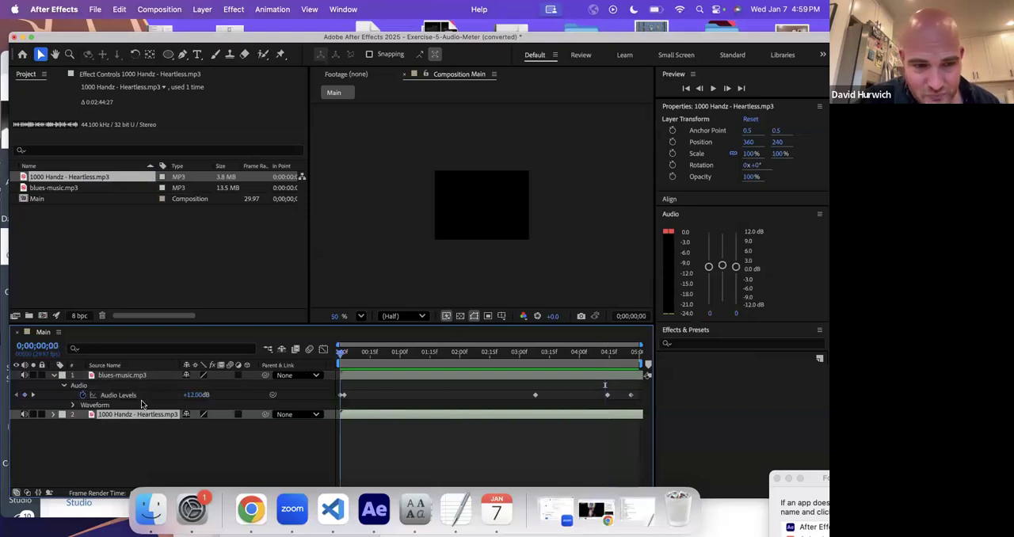
{"action": "left_click", "coordinate": [82, 395]}
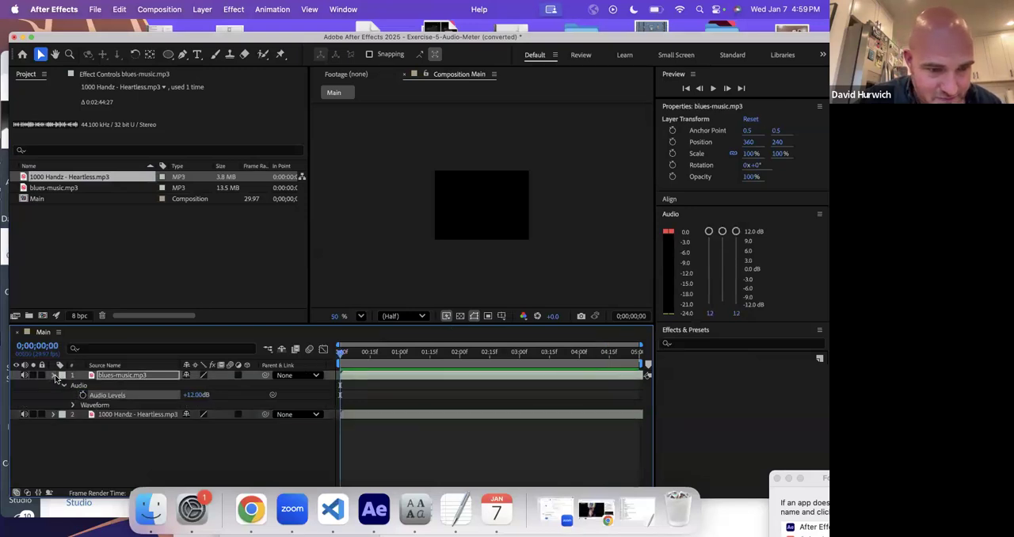
{"action": "left_click", "coordinate": [55, 376]}
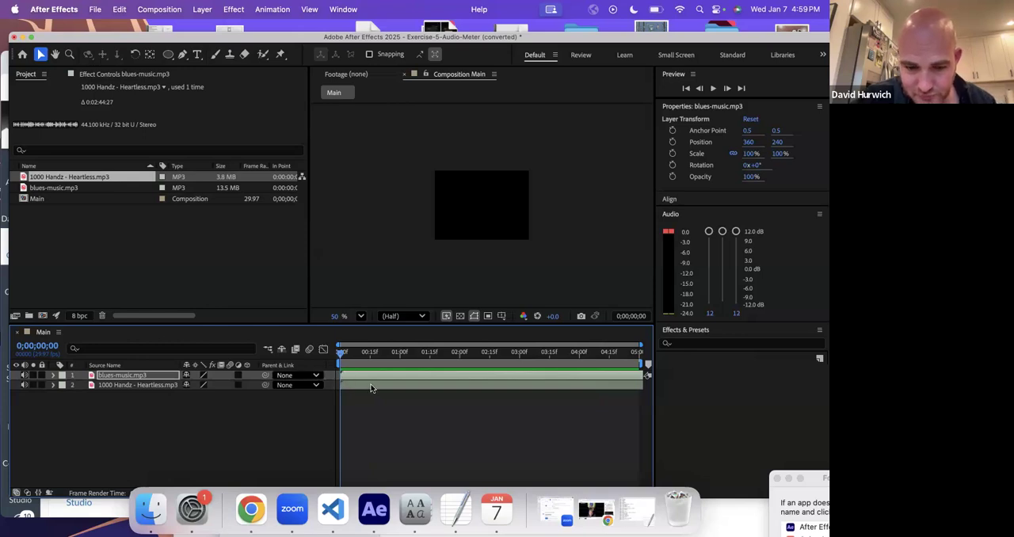
- Lower both channels of blues-music.mp3 to about -6.9 dB while previewing the two tracks together
{"action": "key", "text": "space"}
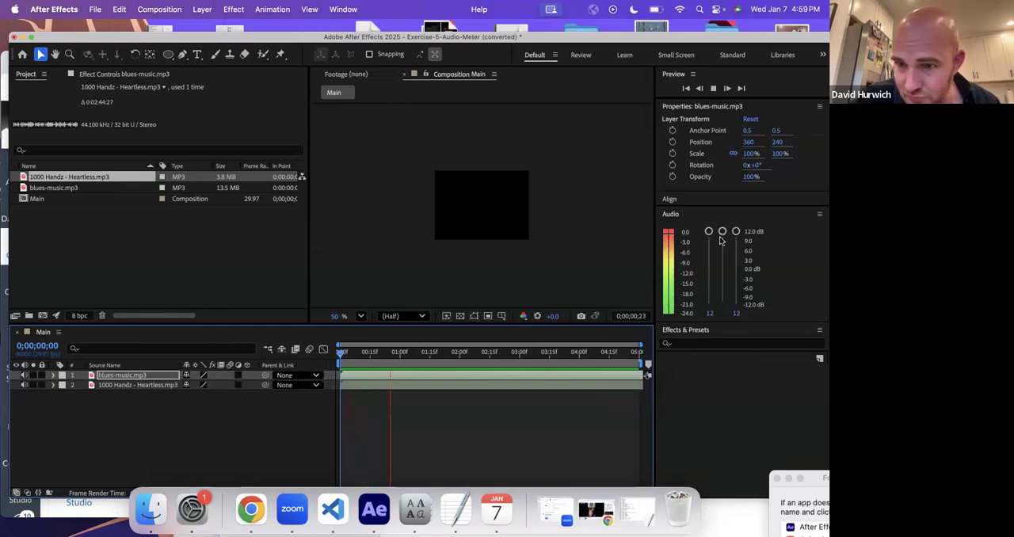
{"action": "left_click_drag", "start_coordinate": [722, 261], "coordinate": [722, 289]}
{"action": "key", "text": "space"}
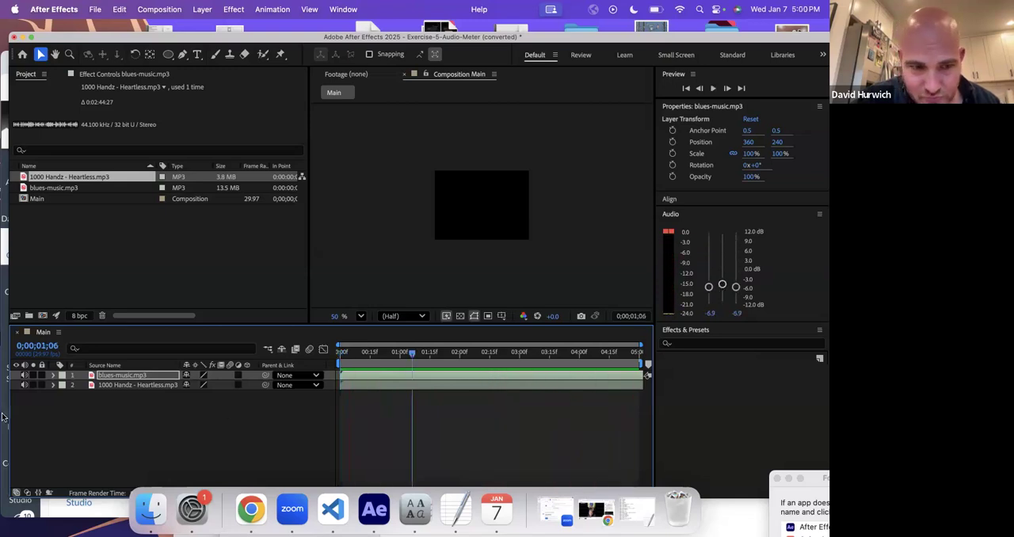
- Expand the audio properties and turn on Audio Levels keyframing for both music layers at 0;00;01;06
{"action": "left_click", "coordinate": [54, 375]}
{"action": "left_click", "coordinate": [62, 425]}
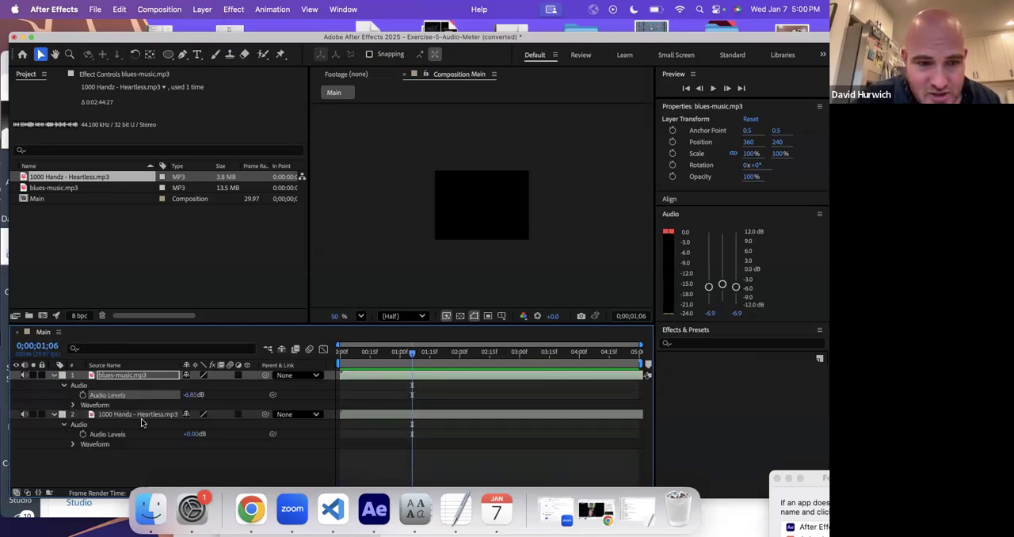
{"action": "left_click", "coordinate": [83, 394]}
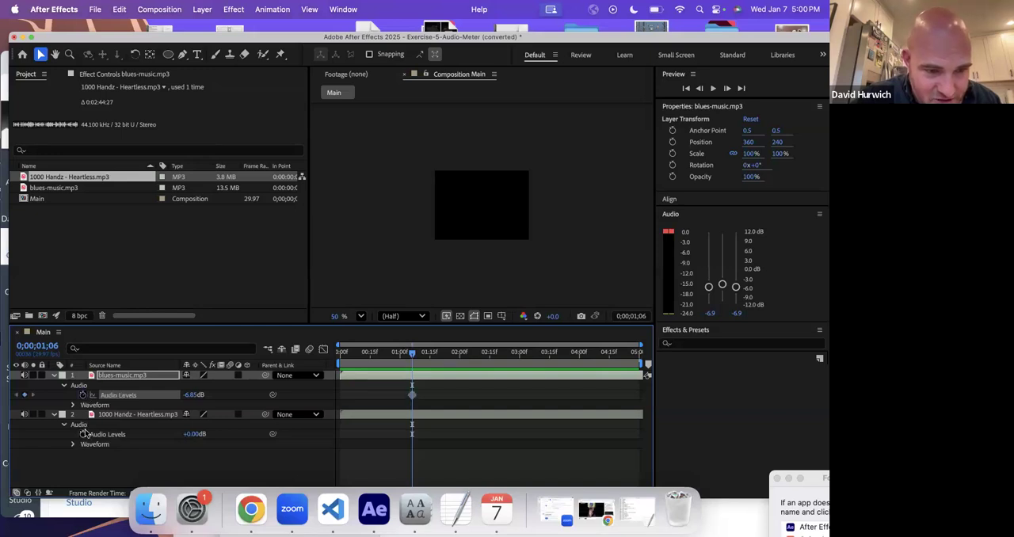
{"action": "left_click", "coordinate": [83, 434]}
- Adjust the overall level of 1000 Handz - Heartless.mp3 during playback, keyframing it near 0;00;00;07 and about three seconds in
{"action": "key", "text": "space"}
{"action": "mouse_move", "coordinate": [722, 268]}
{"action": "left_mouse_down"}
{"action": "mouse_move", "coordinate": [723, 251]}
{"action": "mouse_move", "coordinate": [722, 274]}
{"action": "mouse_move", "coordinate": [721, 261]}
{"action": "left_mouse_up"}
{"action": "key", "text": "space"}
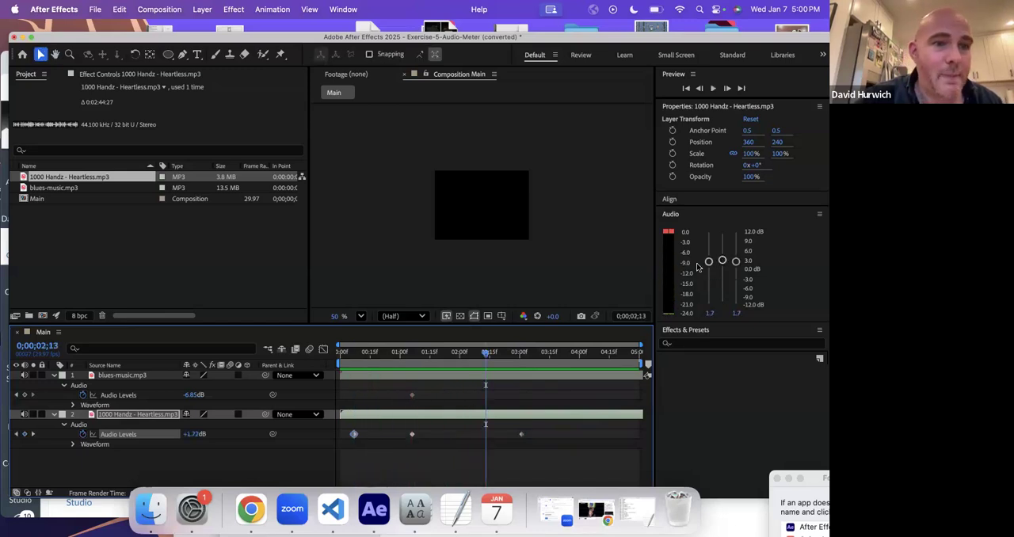